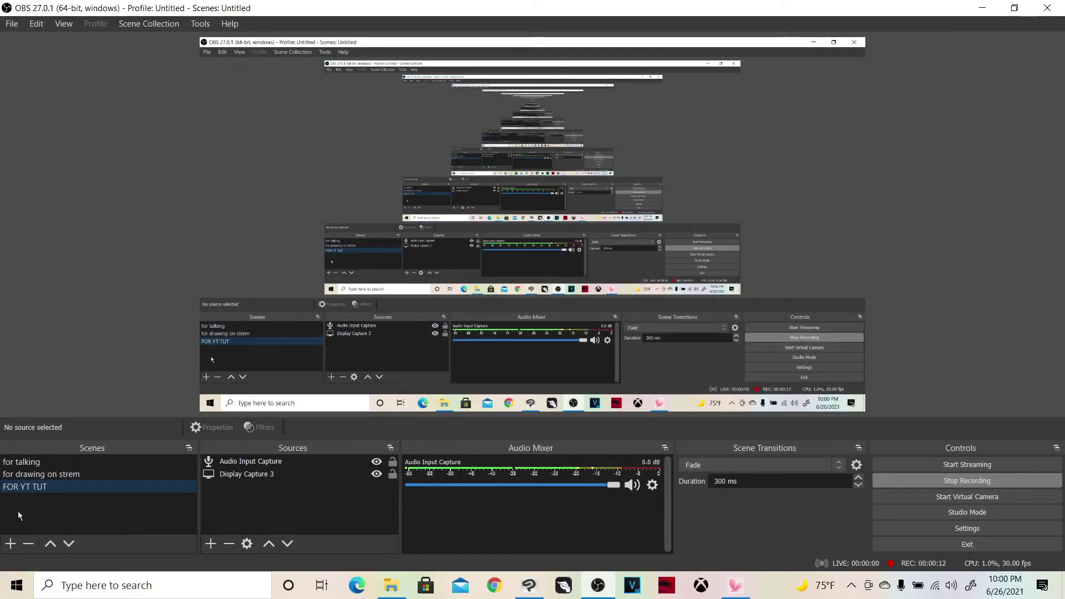
left_click(17, 541)
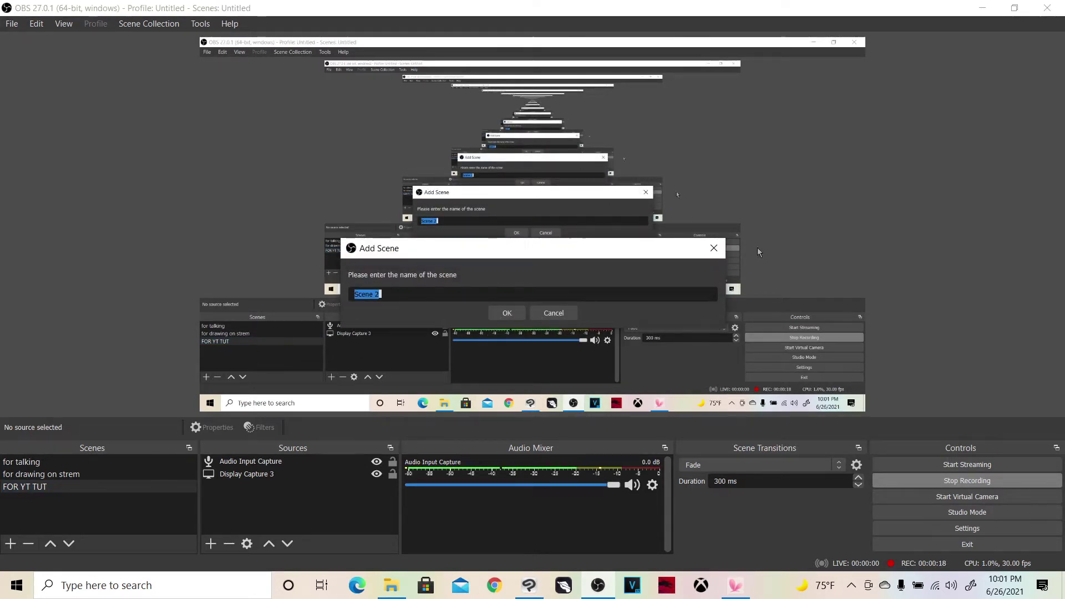
left_click(720, 254)
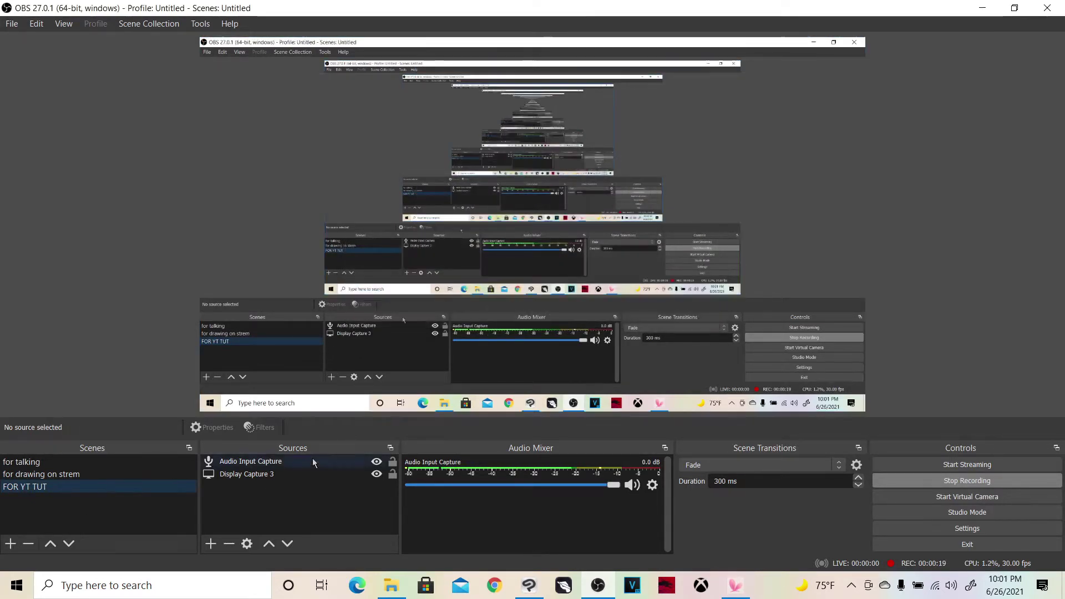
left_click(211, 544)
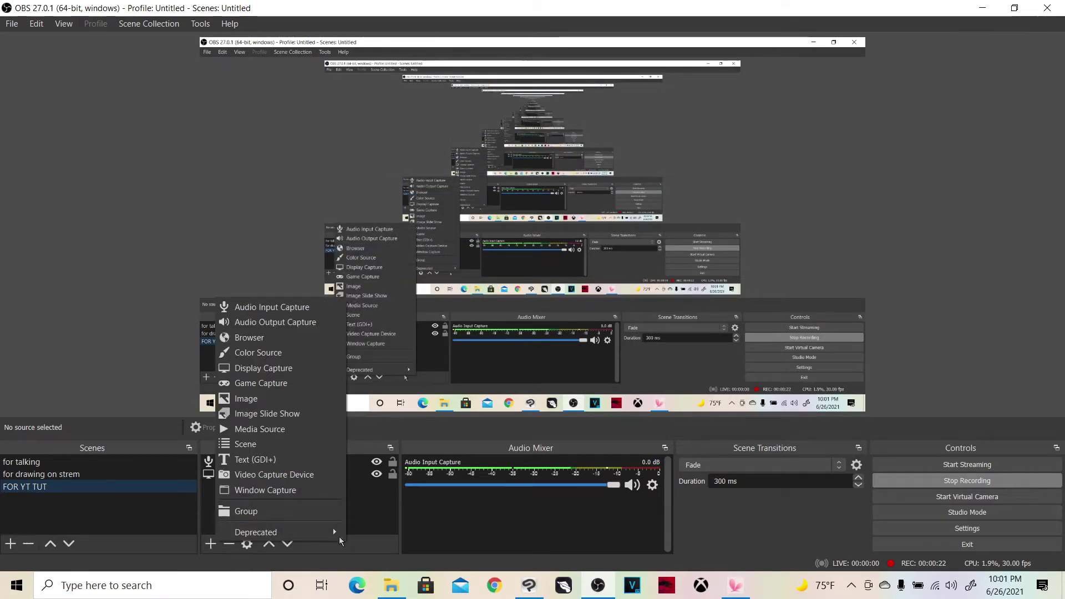
left_click(327, 540)
left_click(210, 544)
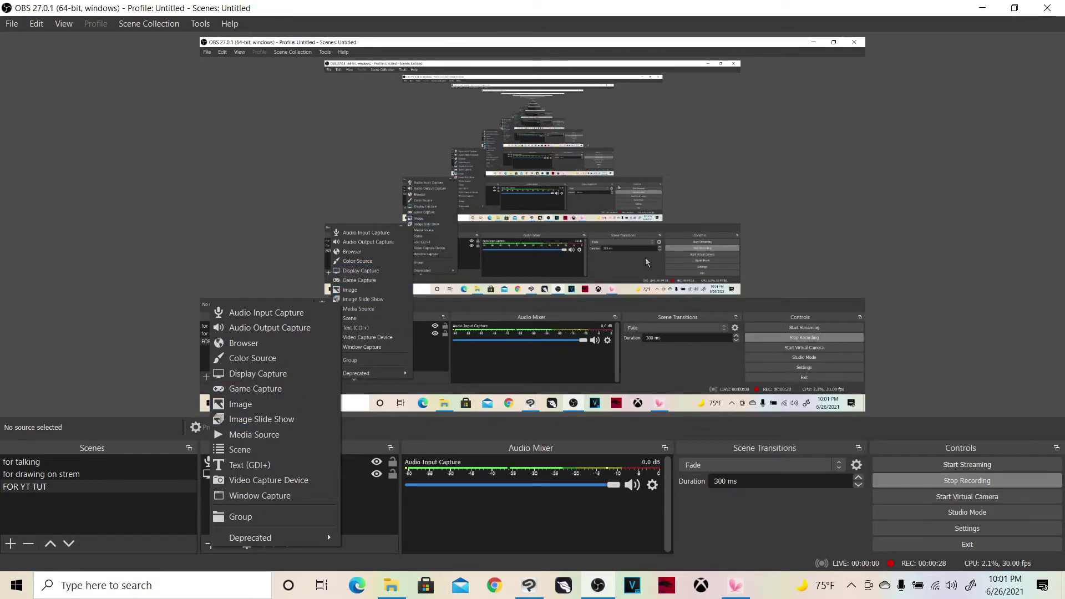
left_click(890, 292)
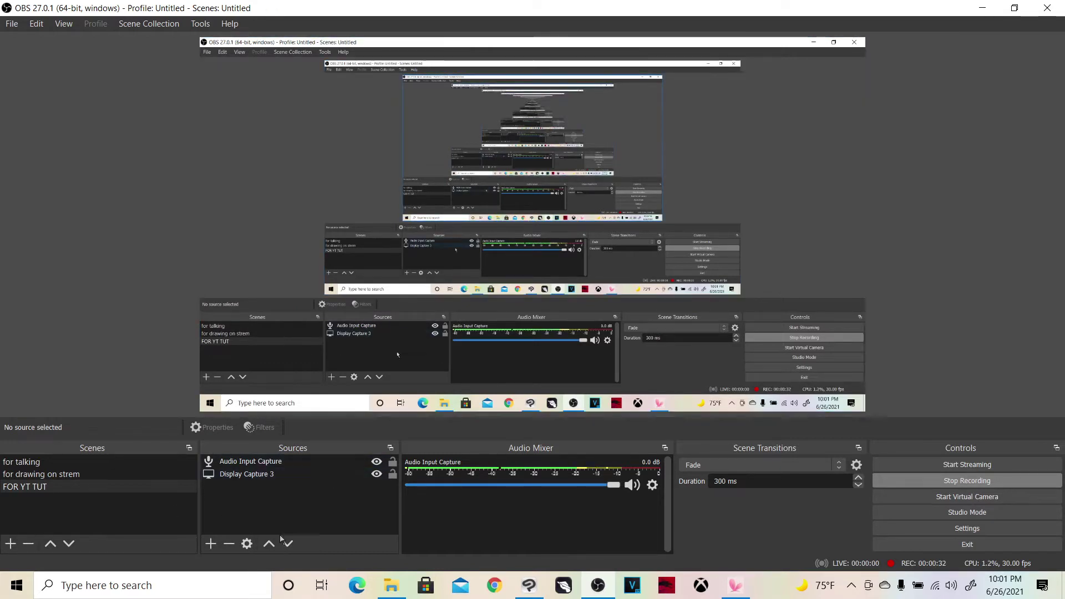
left_click(212, 543)
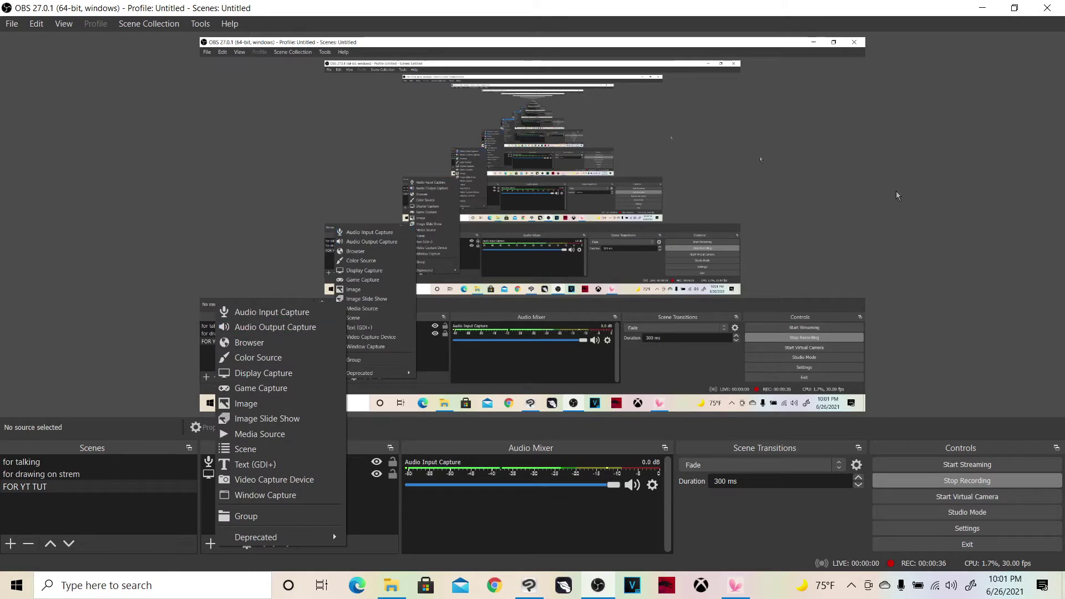
left_click(114, 532)
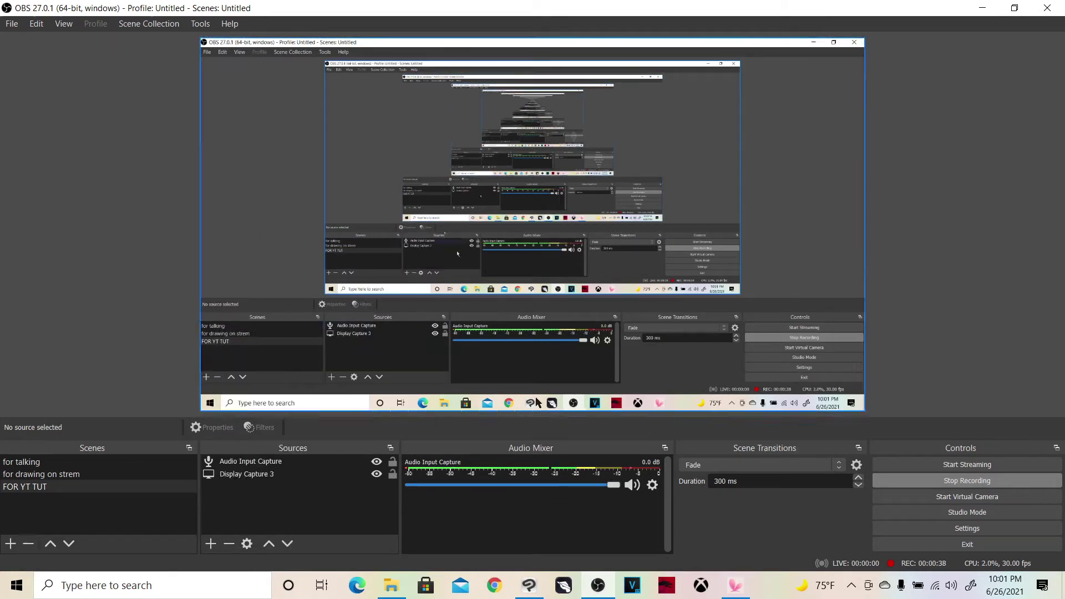
- Switch to the Spud Tablet & Arm app, maximize the Spud Arm window and reposition the Spud Tablet window in front of it
left_click(565, 587)
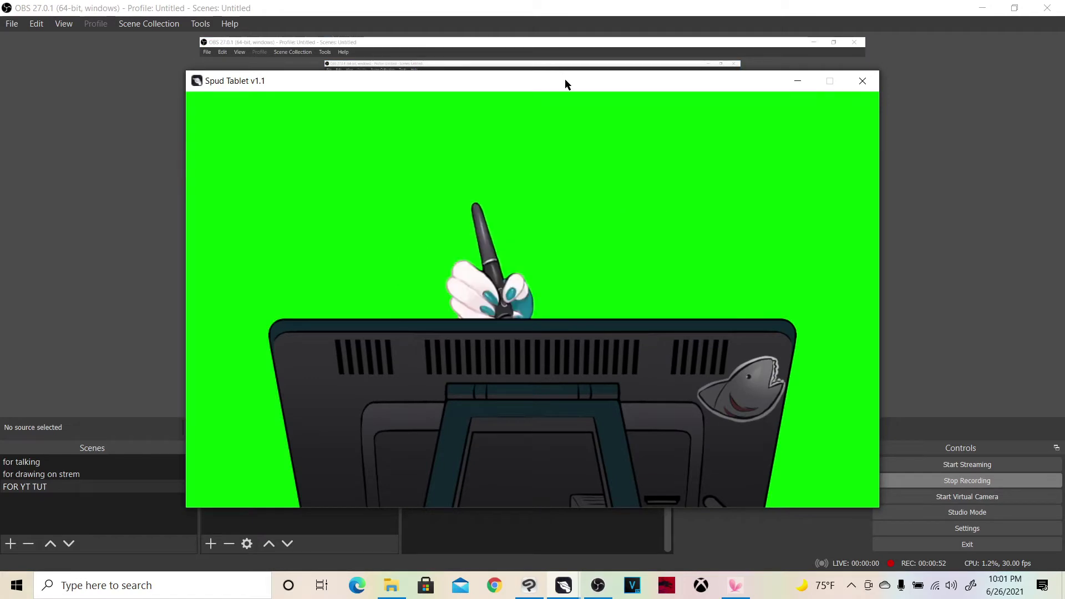
left_click_drag(566, 84, 575, 142)
left_click_drag(602, 85, 489, 84)
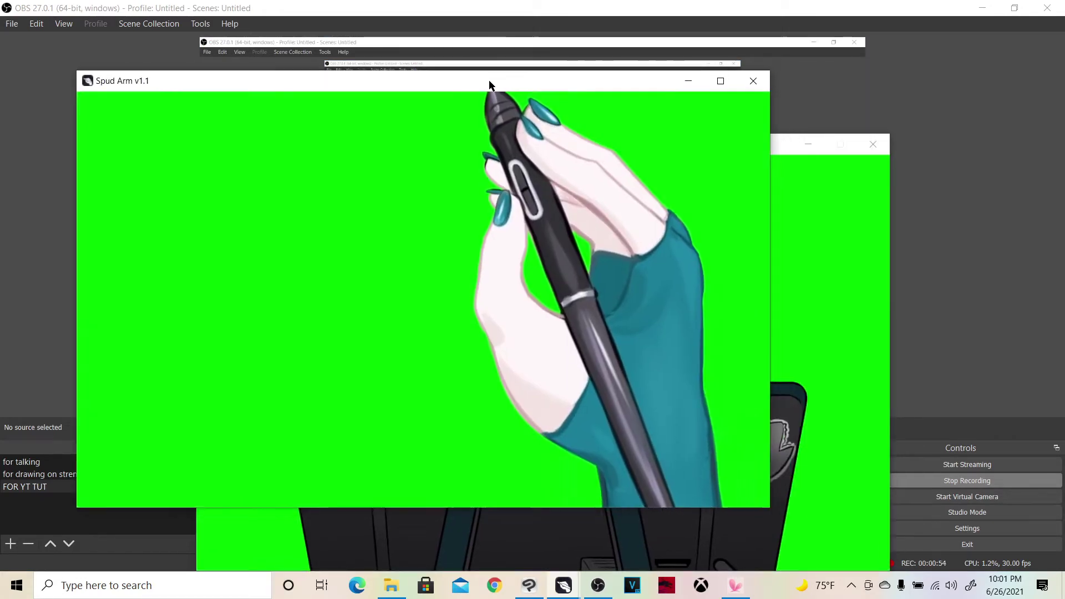
left_click(722, 83)
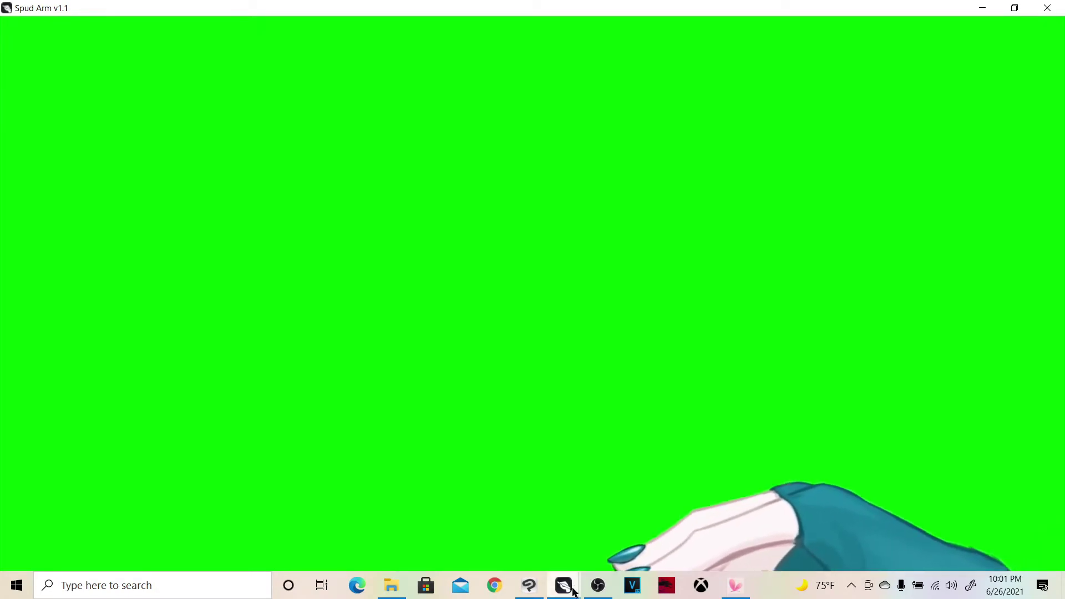
mouse_move(563, 585)
left_click(646, 496)
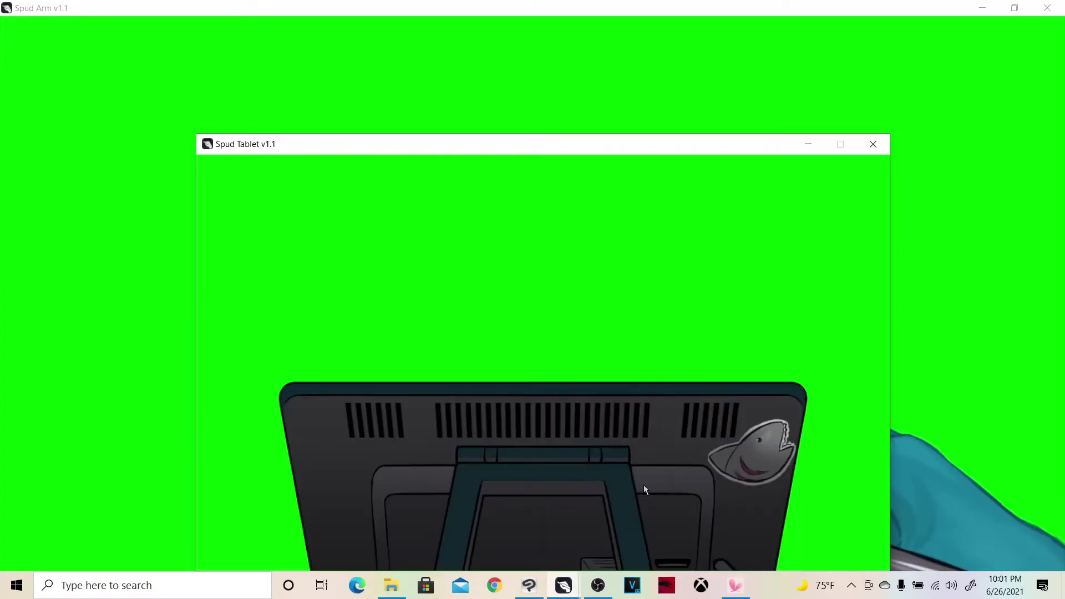
left_click_drag(459, 147, 673, 149)
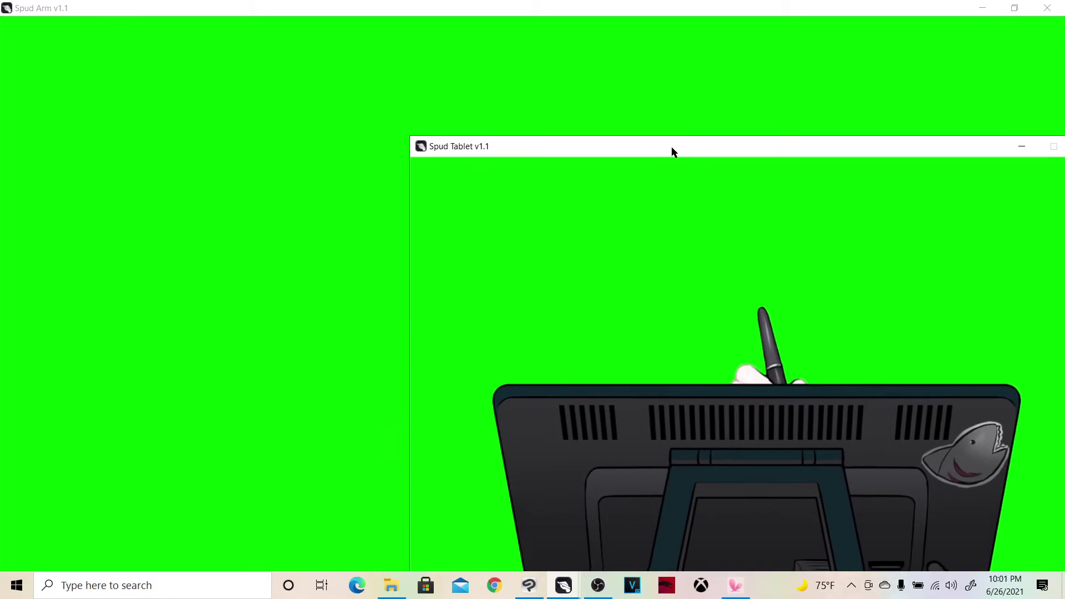
- Return to OBS and add a new Window Capture source named "hand" to the FOR YT TUT scene
left_click(599, 587)
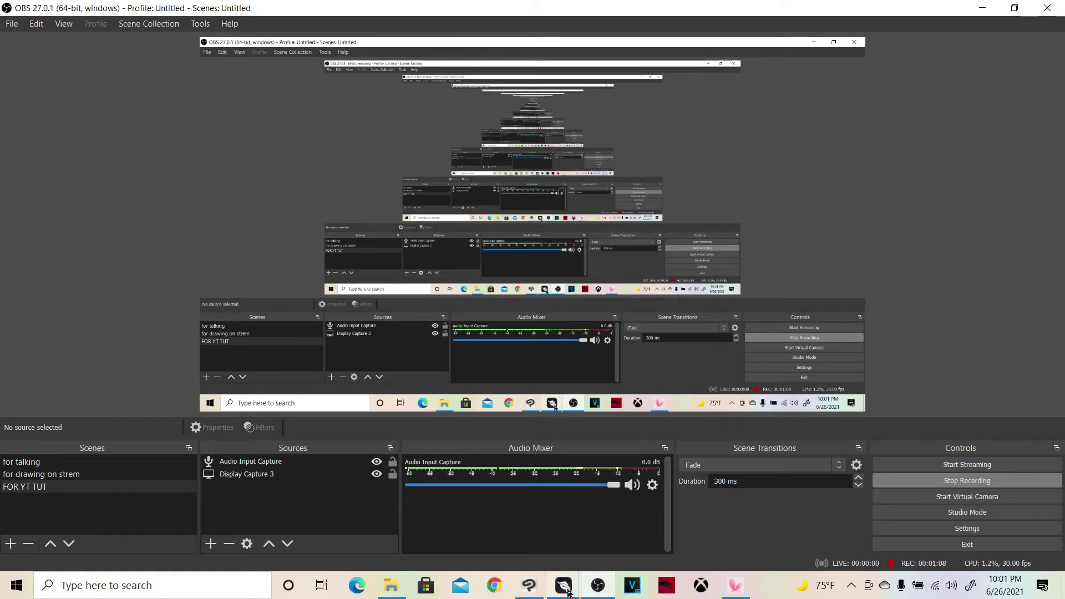
mouse_move(566, 590)
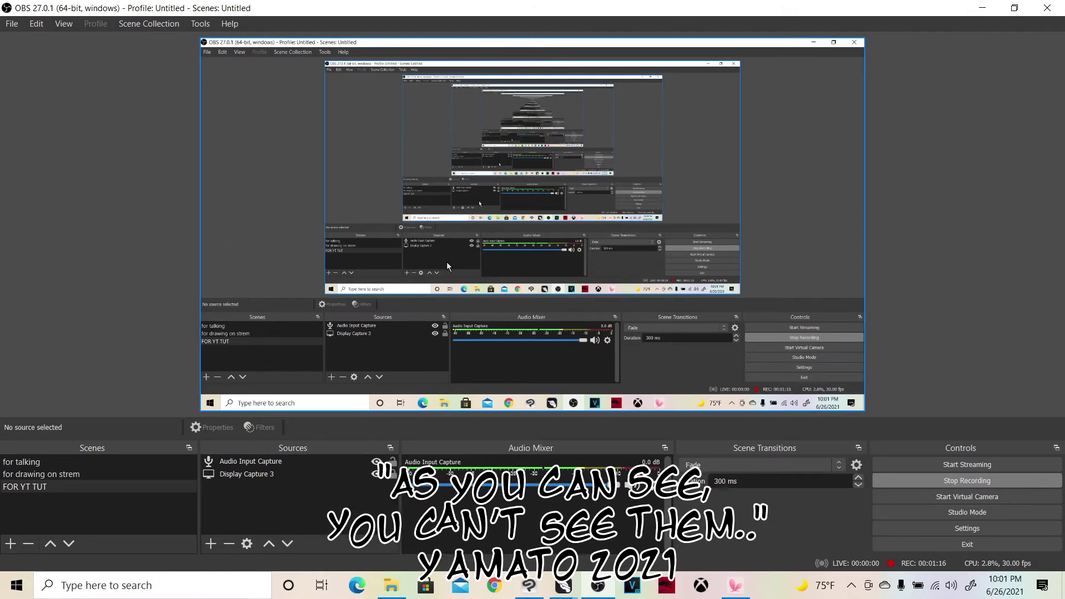
left_click(210, 543)
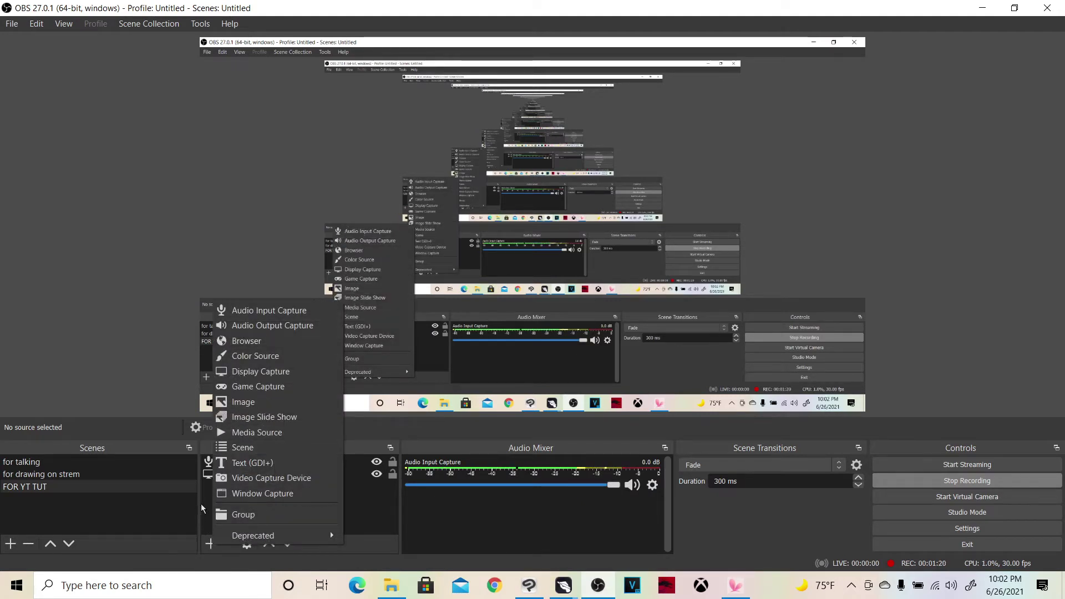
left_click(271, 501)
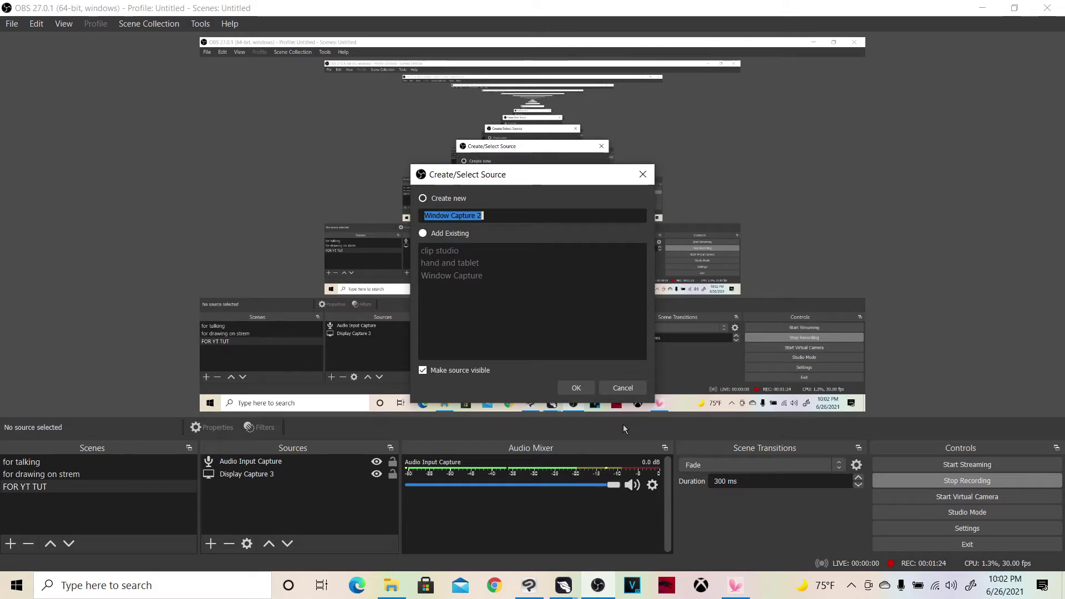
type("hand")
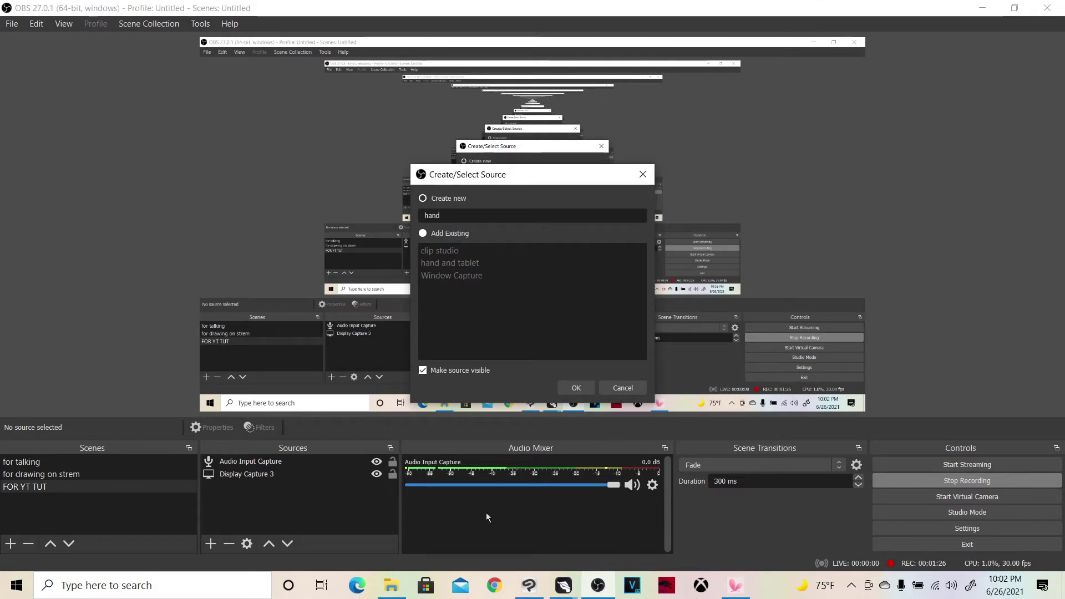
left_click(580, 391)
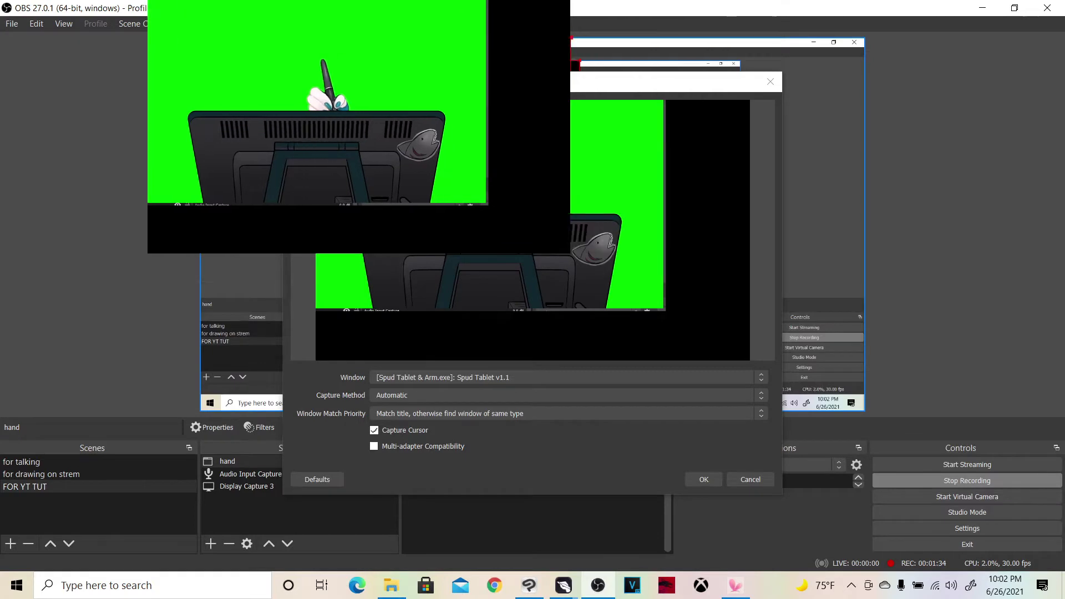
- Set the hand source's capture method to Windows 10 (1903 and up), and shrink the source into the canvas's lower-right corner
left_click_drag(475, 90, 613, 87)
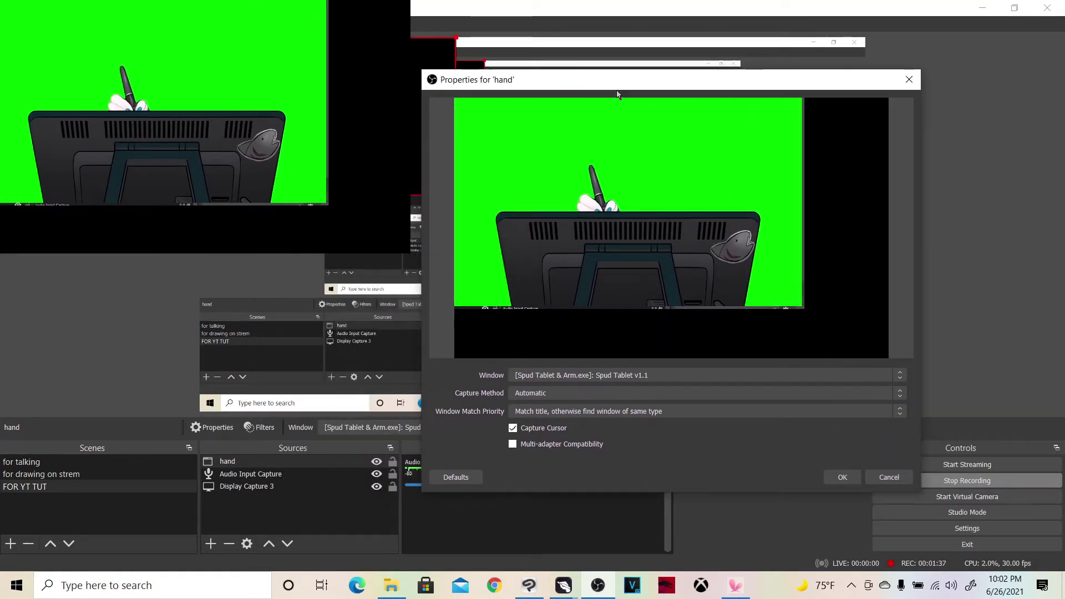
left_click(549, 394)
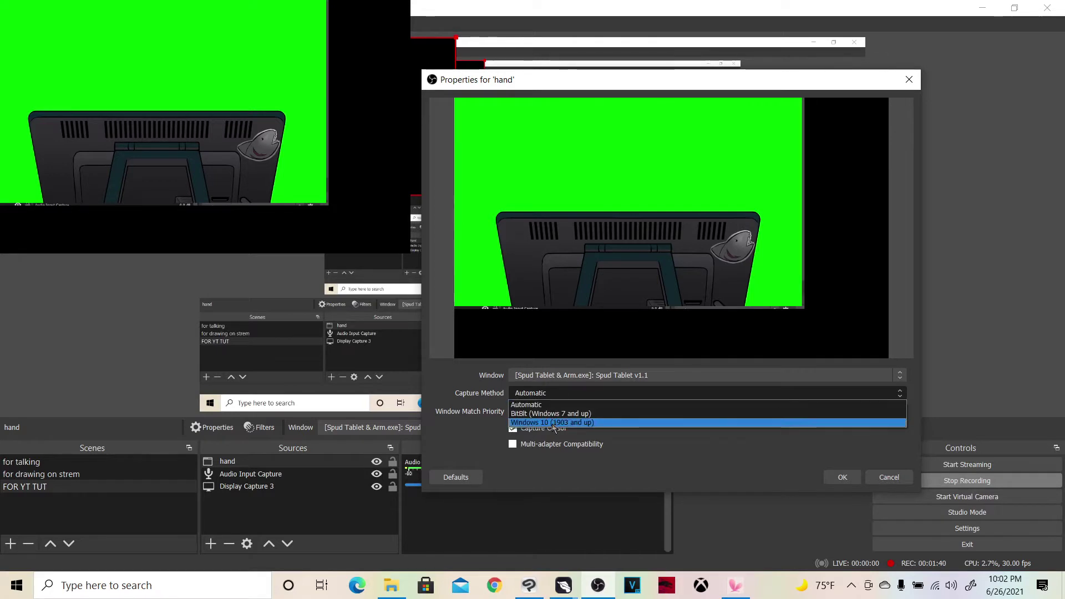
left_click(636, 423)
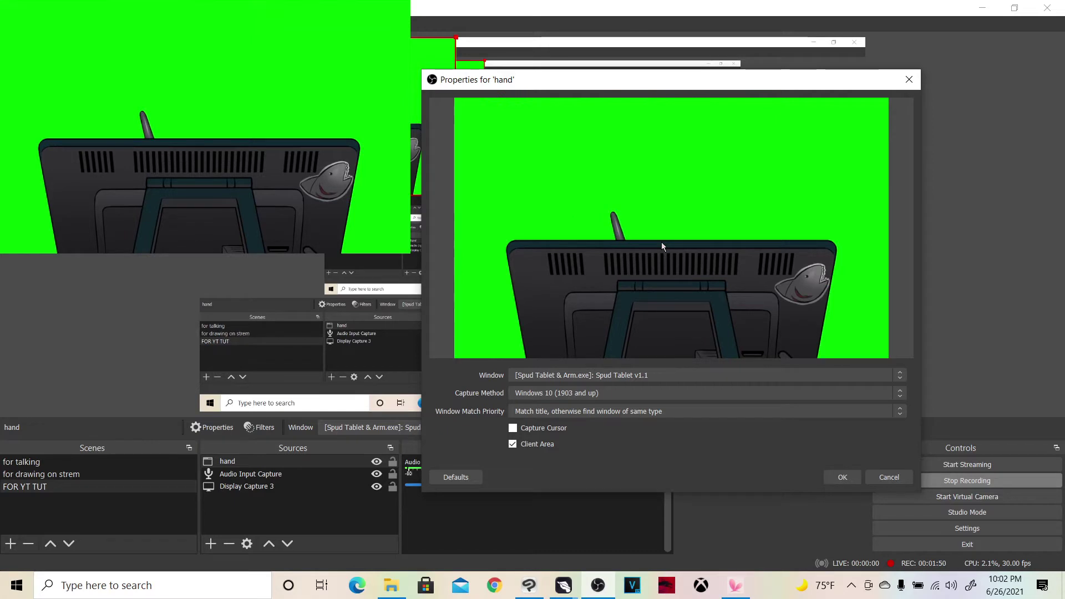
left_click(843, 478)
left_click_drag(228, 70, 644, 286)
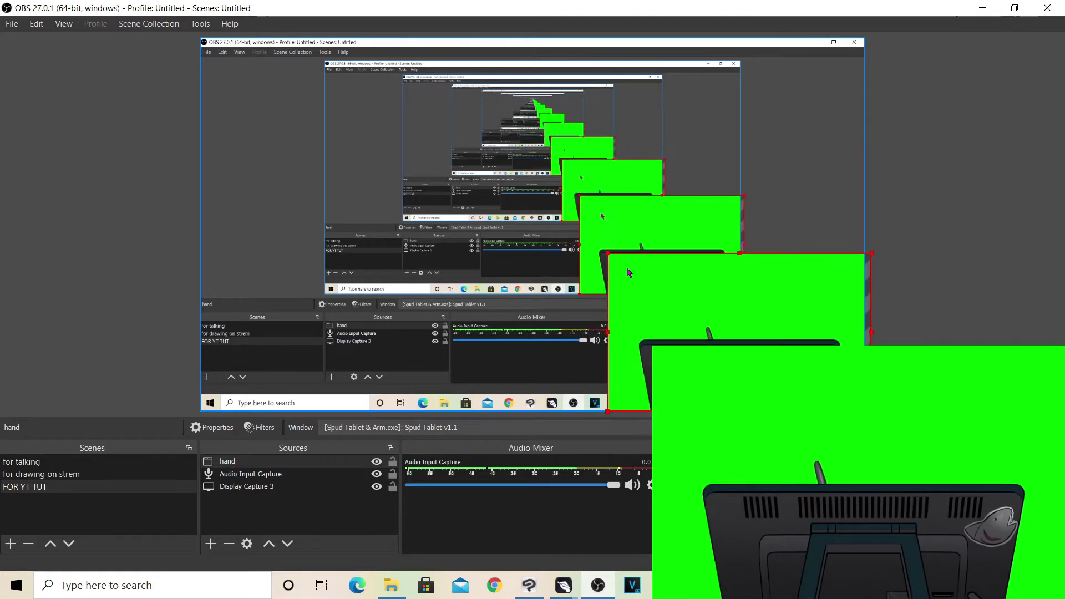
left_click_drag(605, 254, 702, 314)
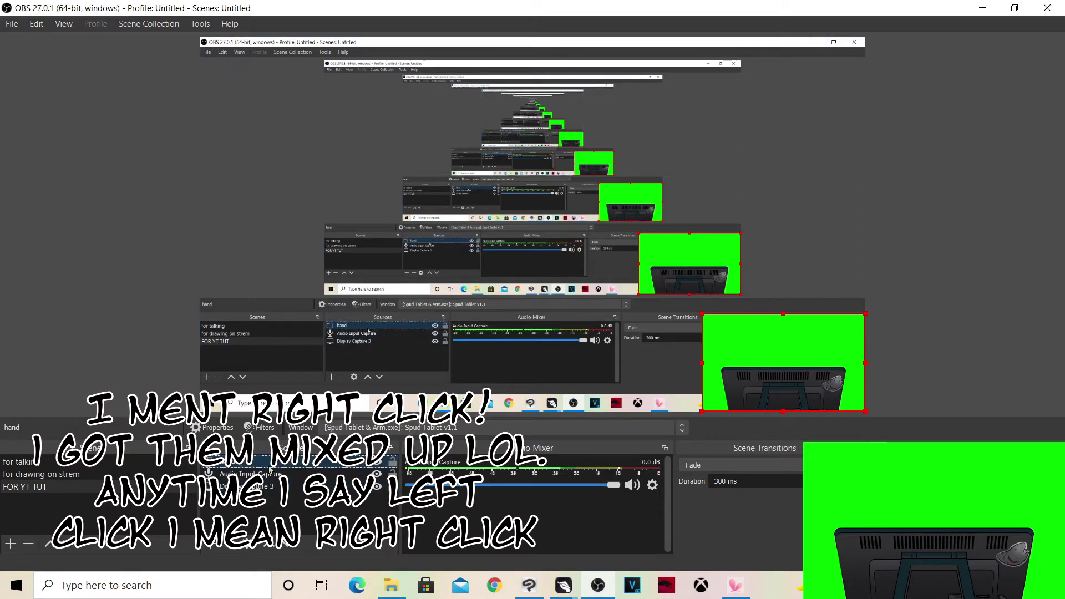
- Add a Chroma Key effect filter to the hand source, keeping the default filter name
right_click(270, 470)
left_click(294, 443)
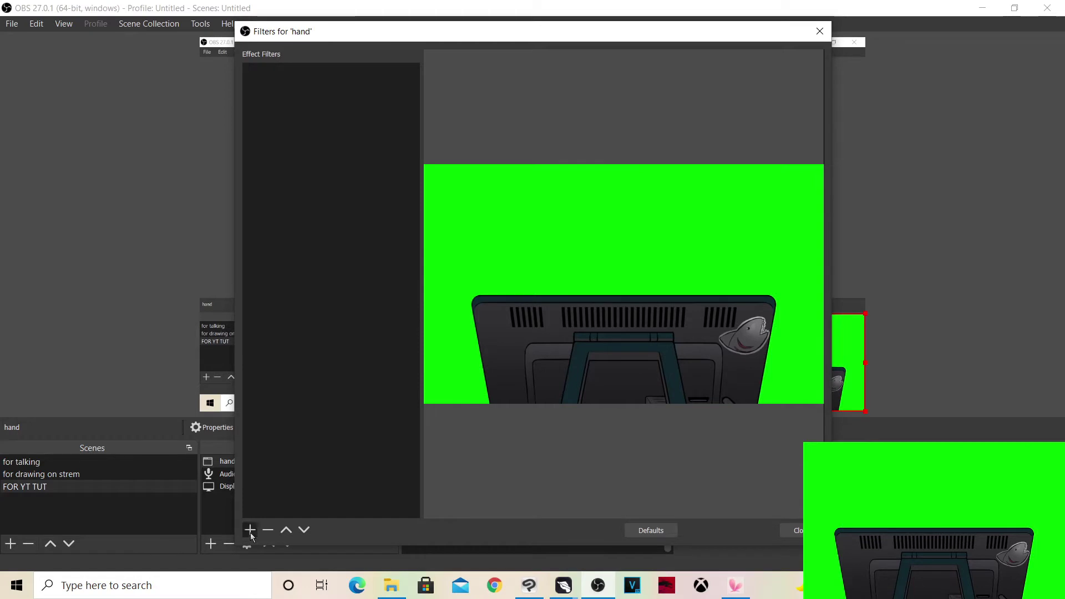
left_click(249, 530)
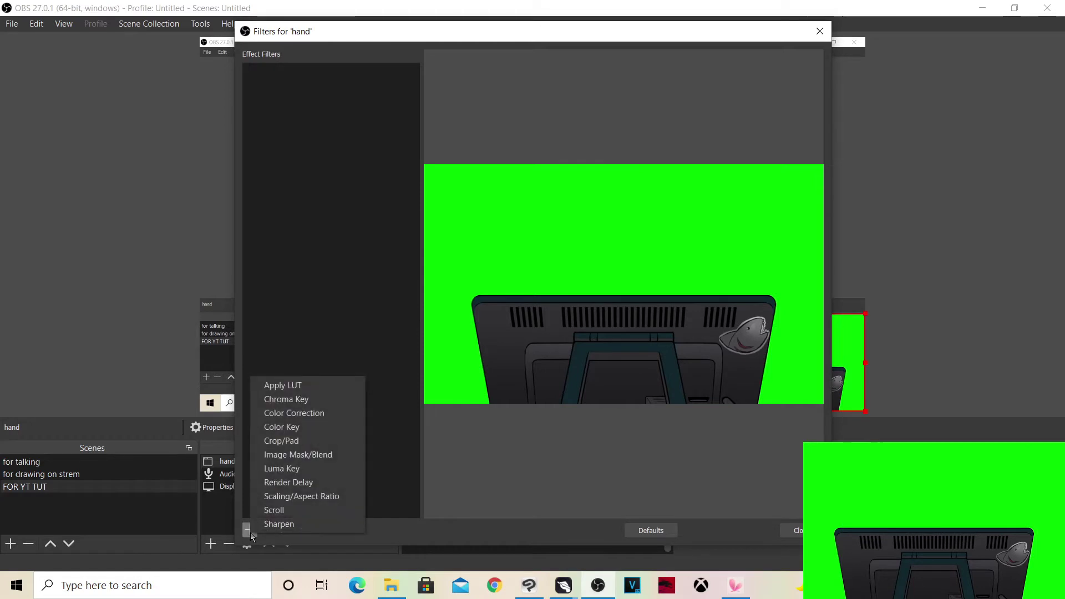
left_click(320, 400)
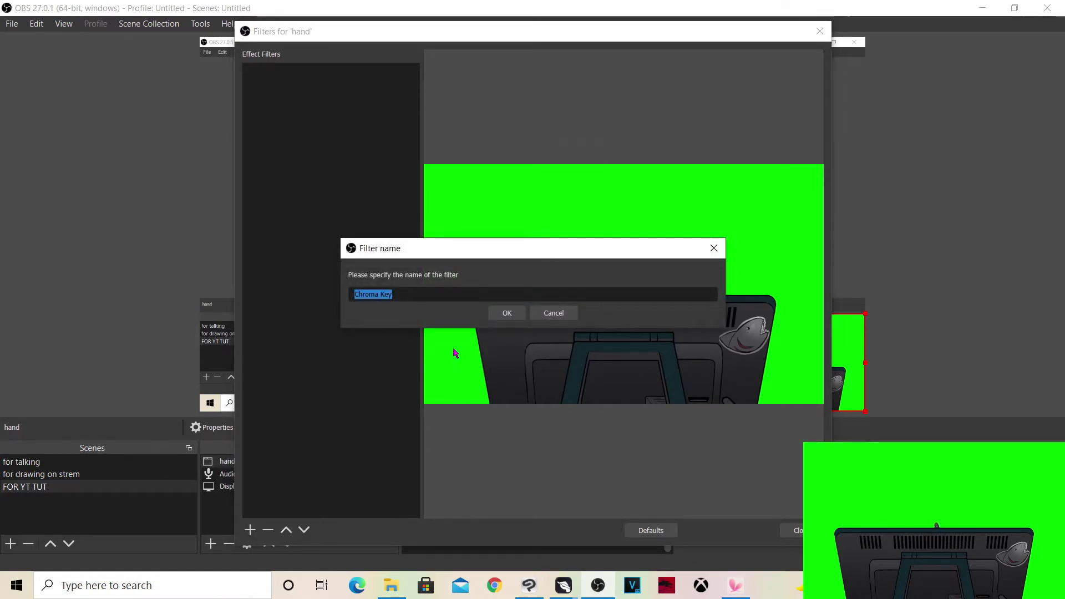
left_click(507, 314)
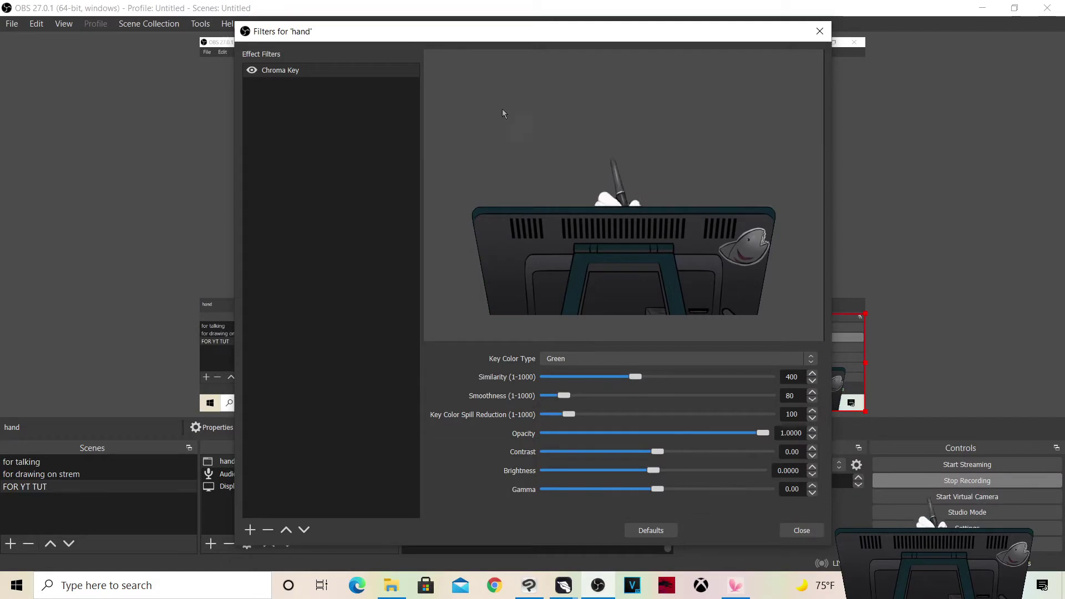
- Lower the Chroma Key filter's similarity to about 304 and close the filter settings
left_click_drag(633, 379, 616, 378)
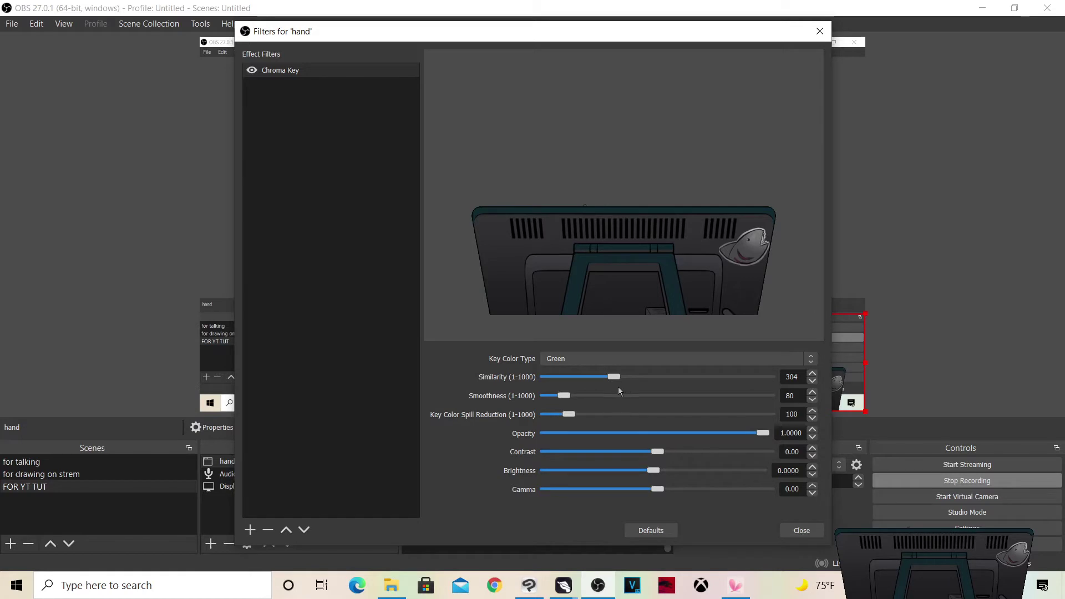
left_click_drag(617, 377, 612, 378)
left_click(800, 530)
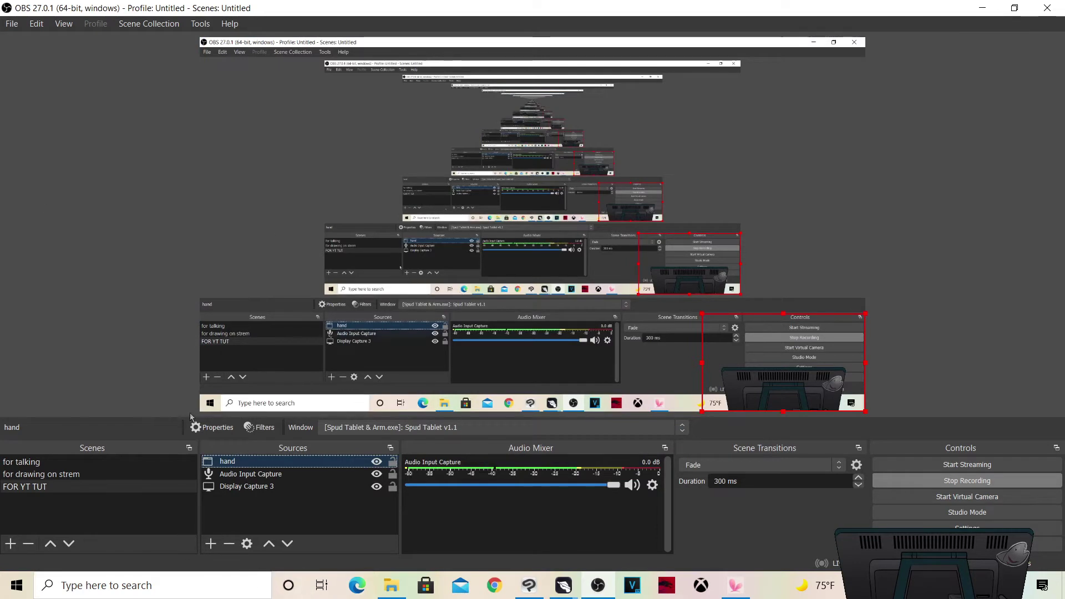
- Add a new Window Capture source named Window Capture 2 that captures the Spud Arm v1.1 window
left_click(210, 543)
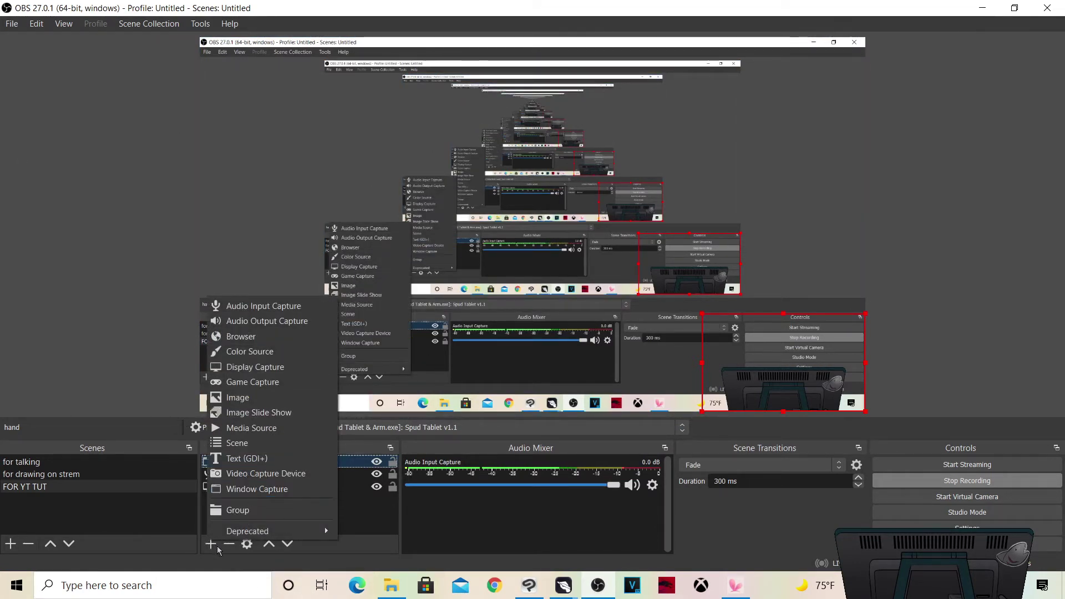
left_click(243, 489)
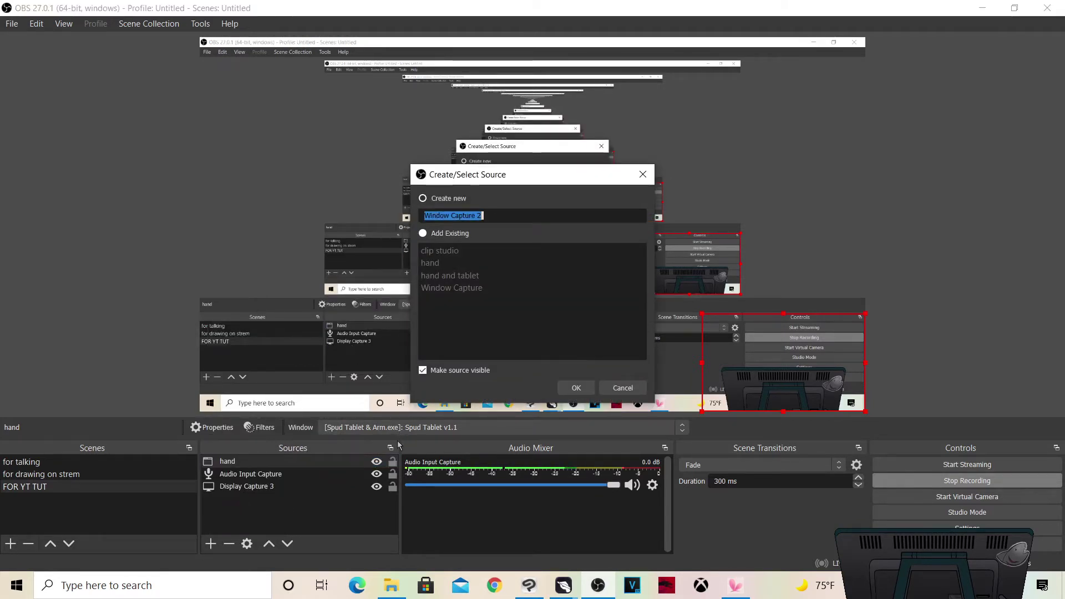
left_click(565, 387)
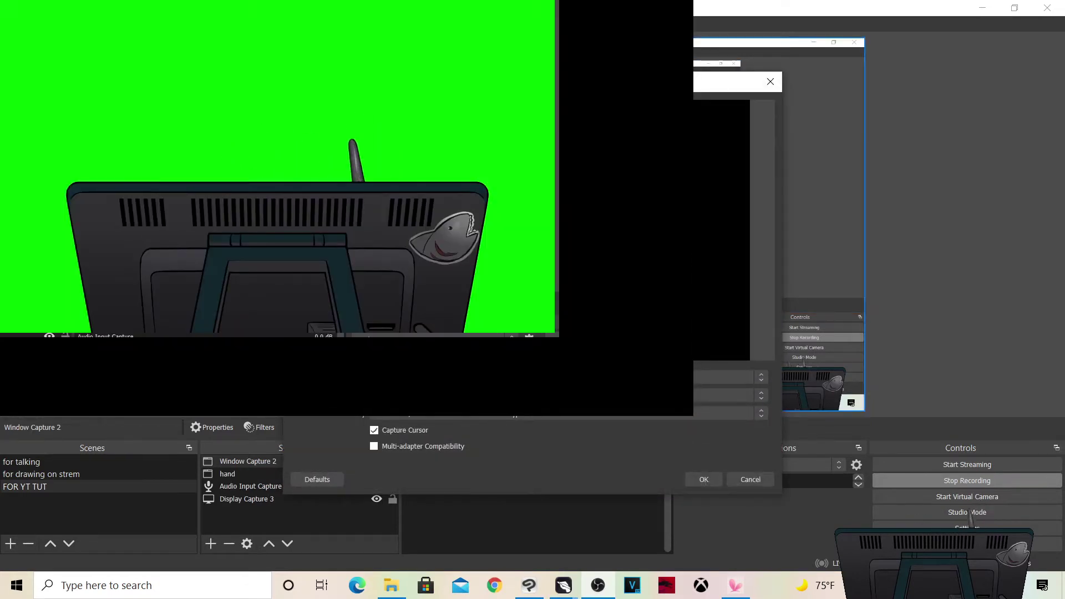
left_click(727, 376)
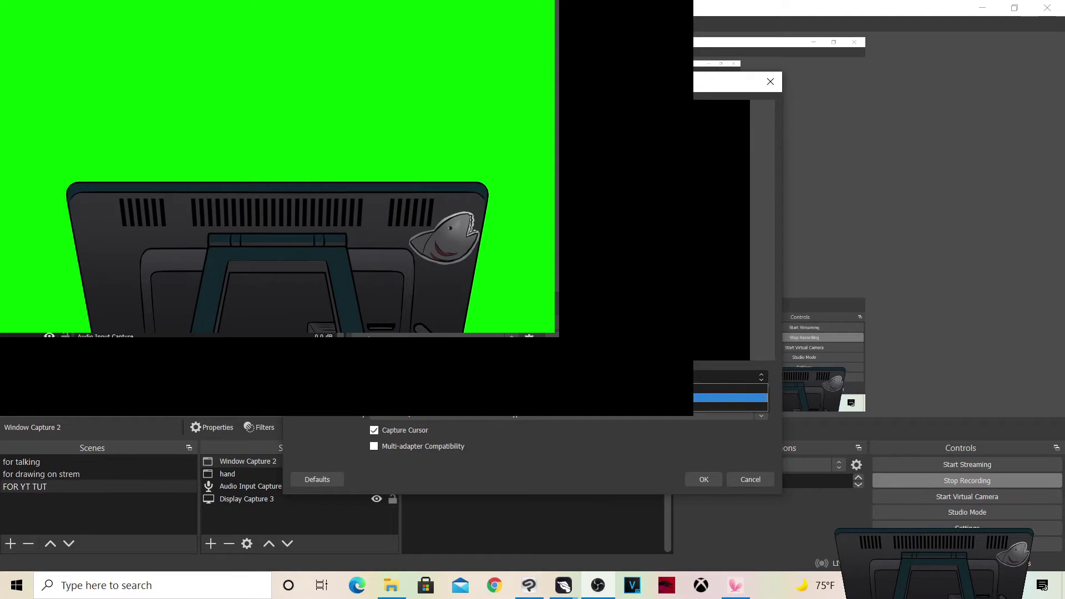
left_click(731, 398)
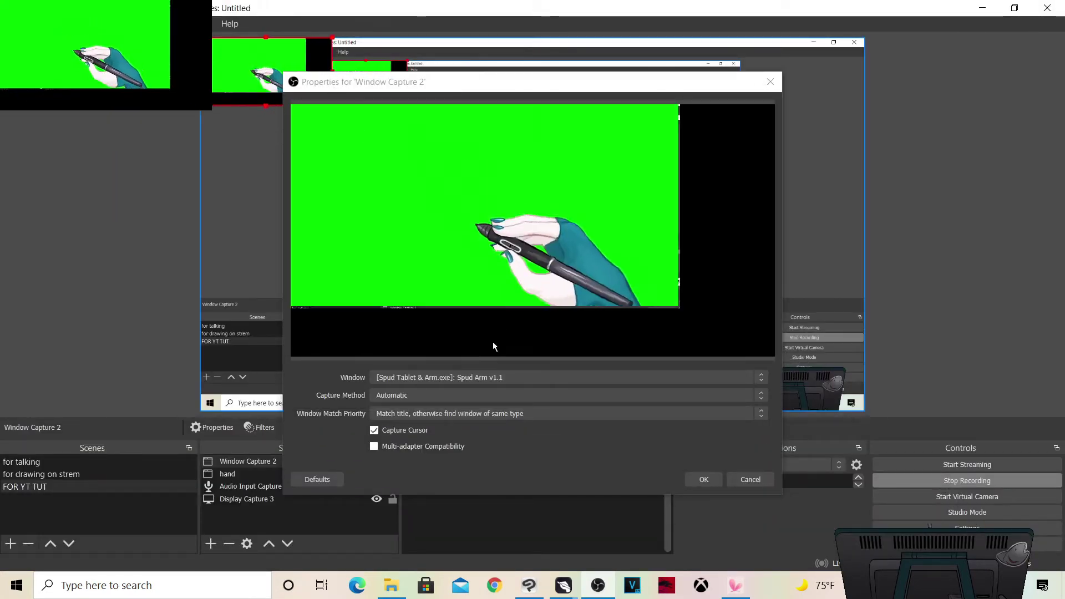
- Set Window Capture 2's capture method to Windows 10 (1903 and up), turn off cursor capture and accept the properties
left_click_drag(452, 78, 536, 79)
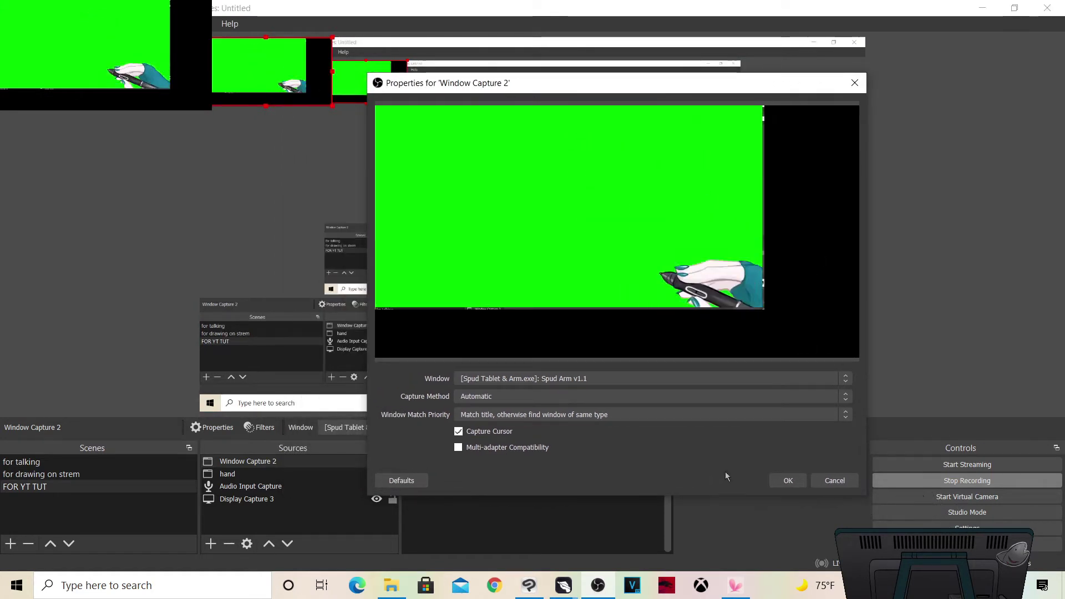
left_click(541, 394)
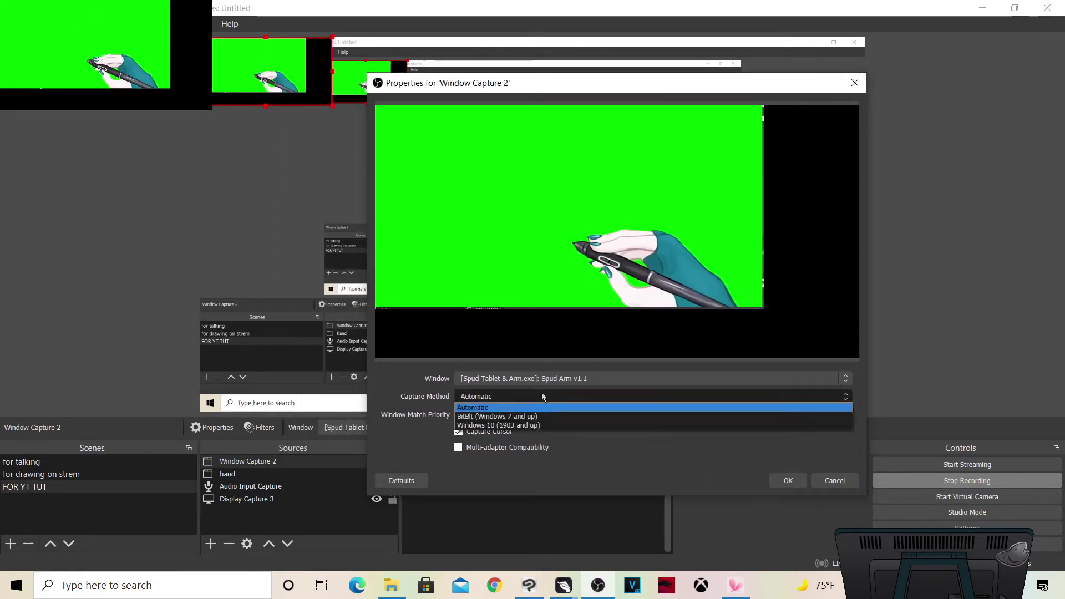
left_click(527, 426)
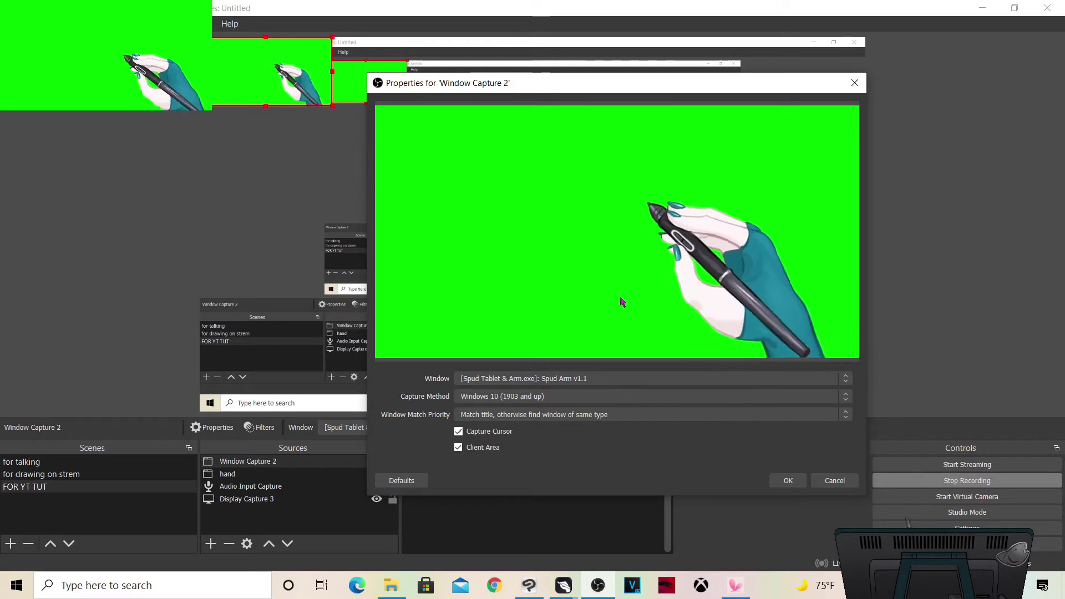
left_click(459, 432)
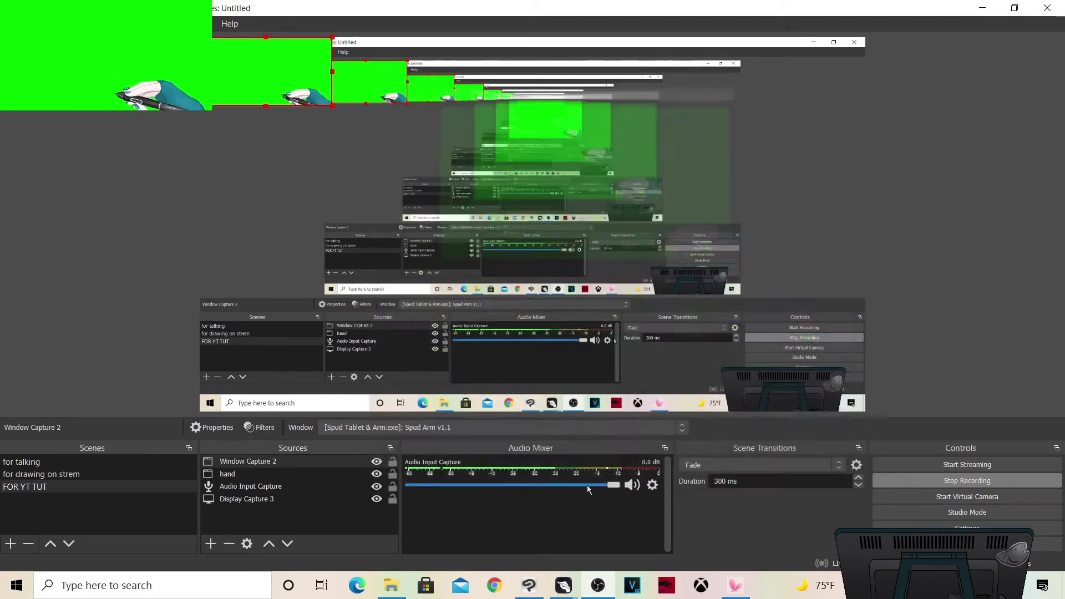
left_click(788, 481)
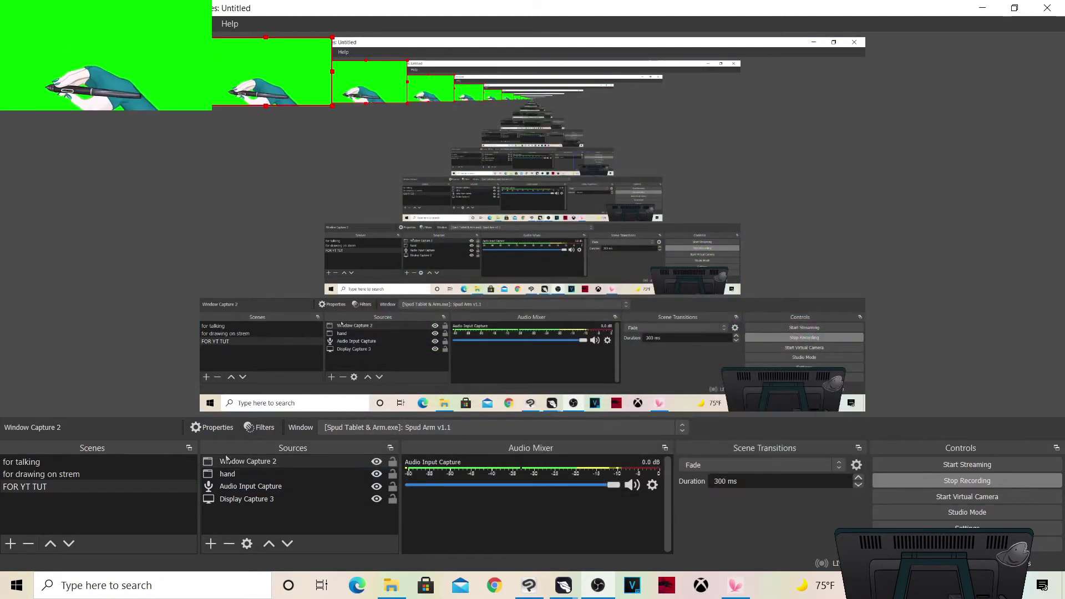
- Add a Chroma Key effect filter with the default name to Window Capture 2 and lower its similarity
right_click(238, 465)
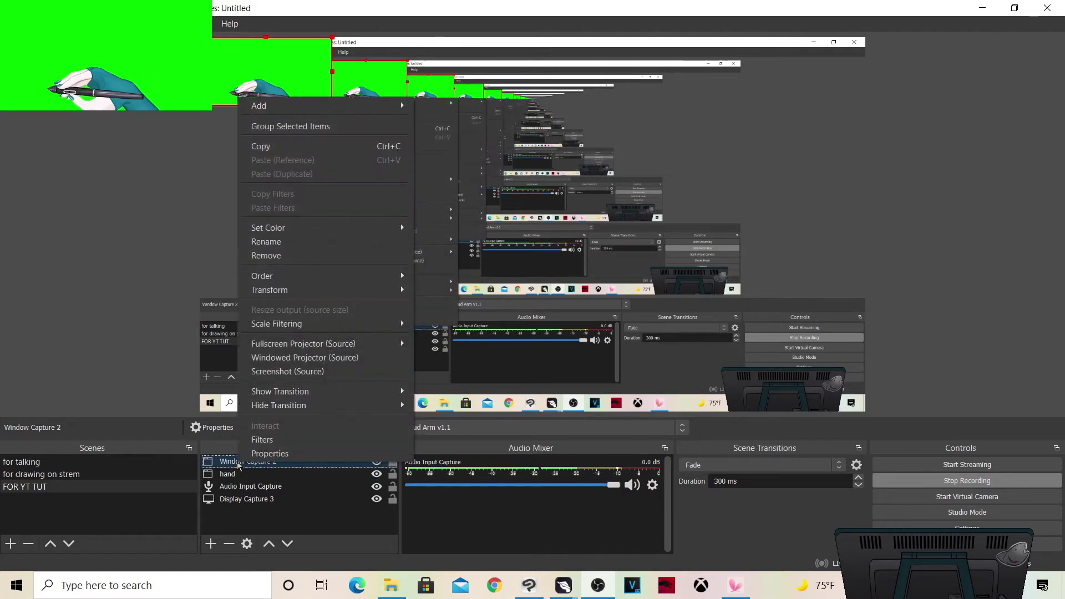
left_click(263, 438)
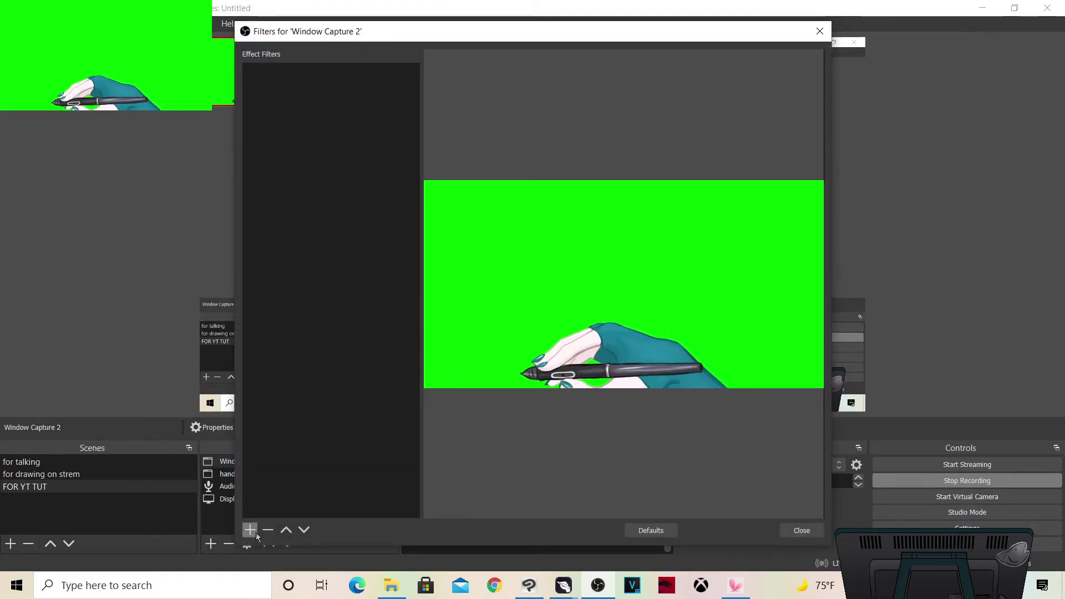
left_click(250, 529)
left_click(278, 399)
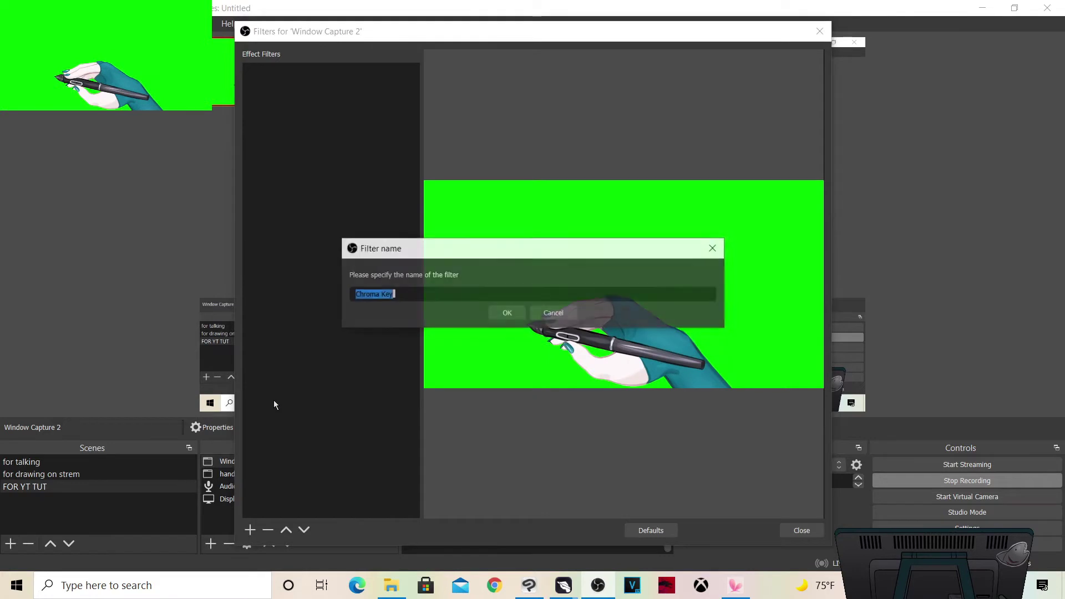
left_click(506, 313)
left_click_drag(630, 378, 597, 383)
left_click(801, 531)
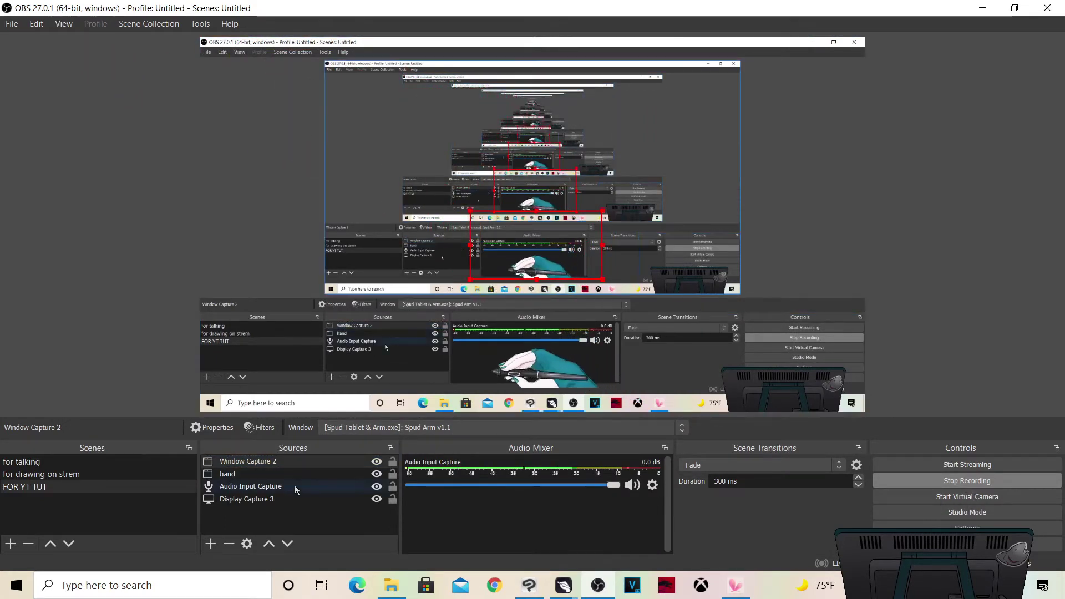
- Fit Window Capture 2 to the screen and move it below the hand source in the source order
right_click(320, 466)
mouse_move(387, 300)
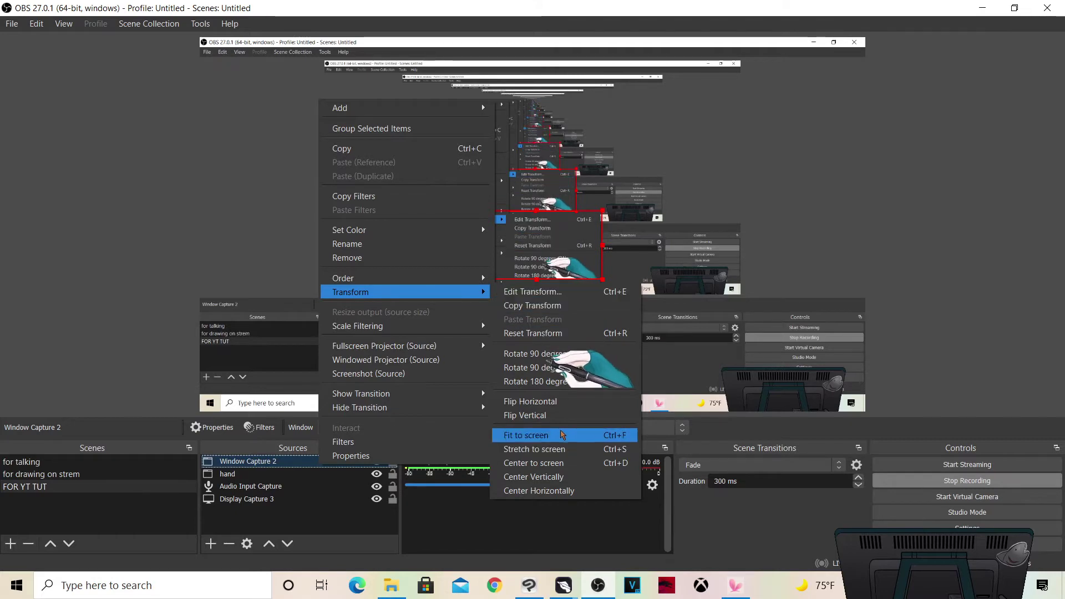
left_click(551, 435)
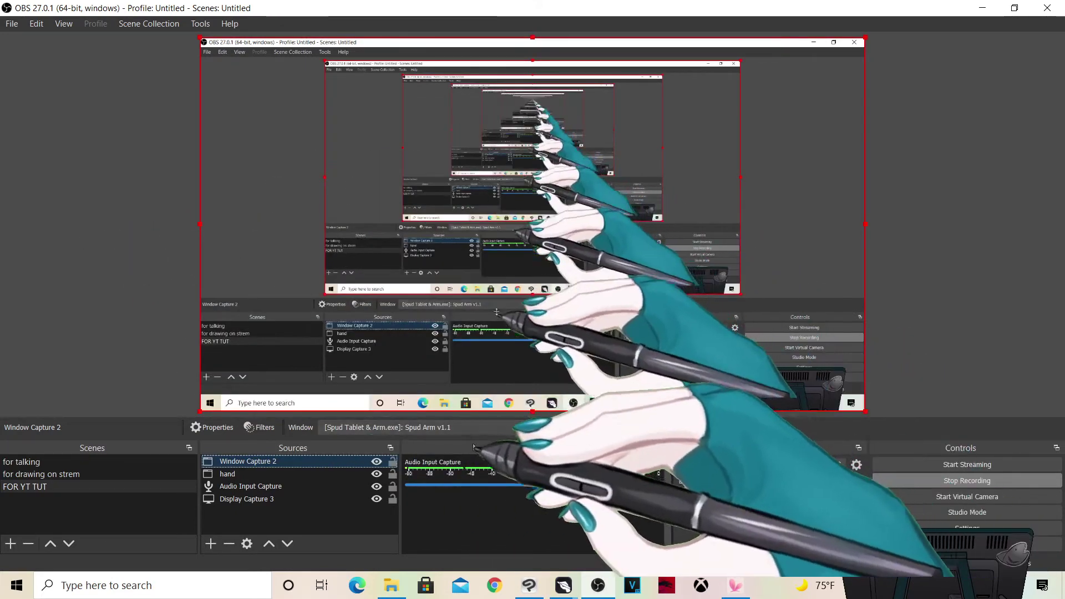
left_click_drag(311, 475, 338, 479)
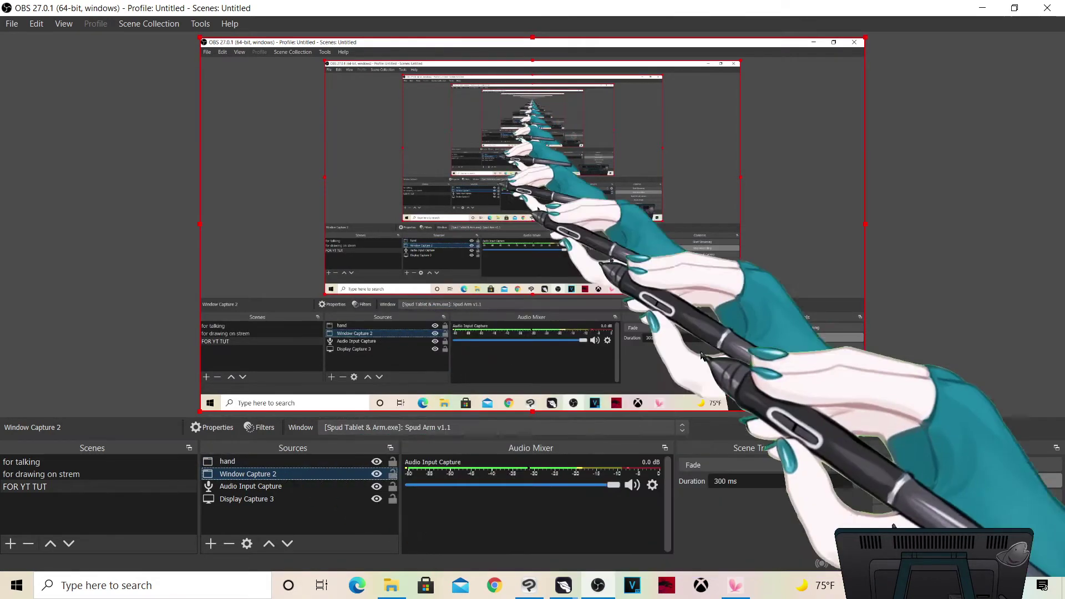
left_click(243, 475)
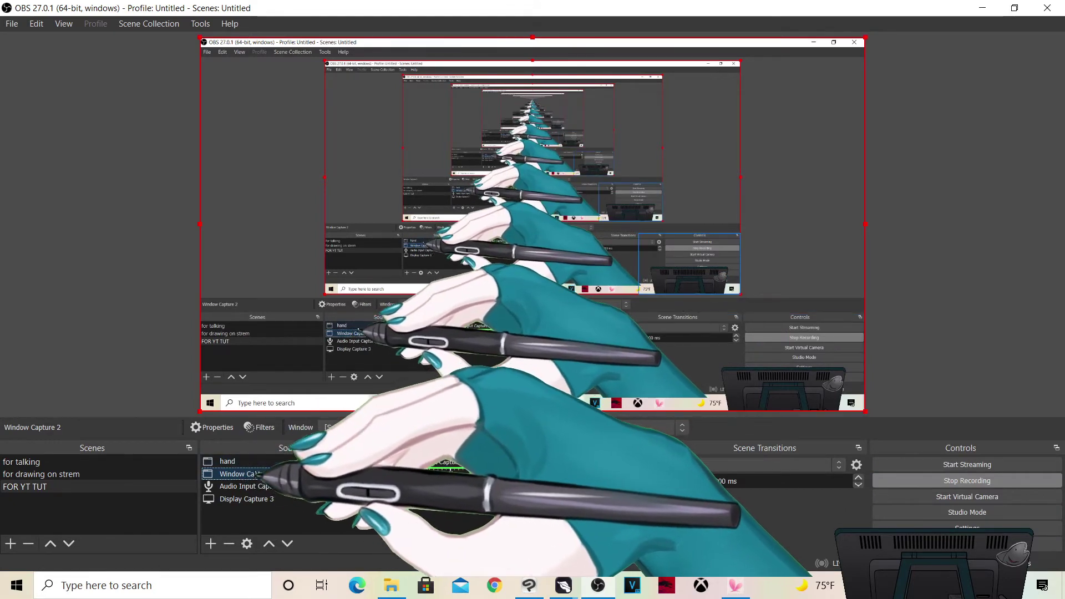
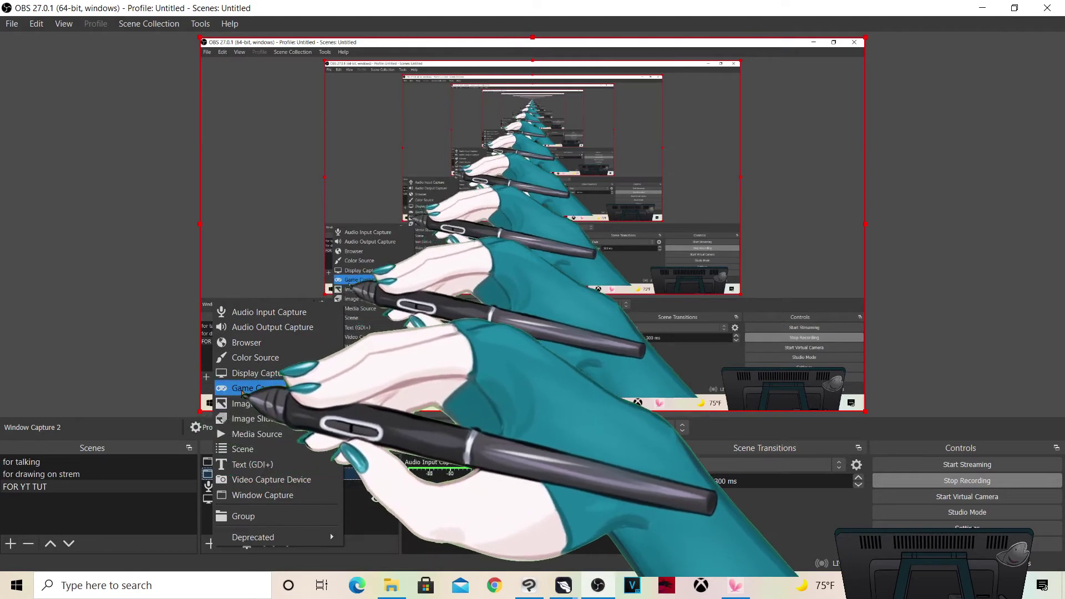
- Add a new Game Capture source named "yamato2" to the FOR YT TUT scene
left_click(282, 388)
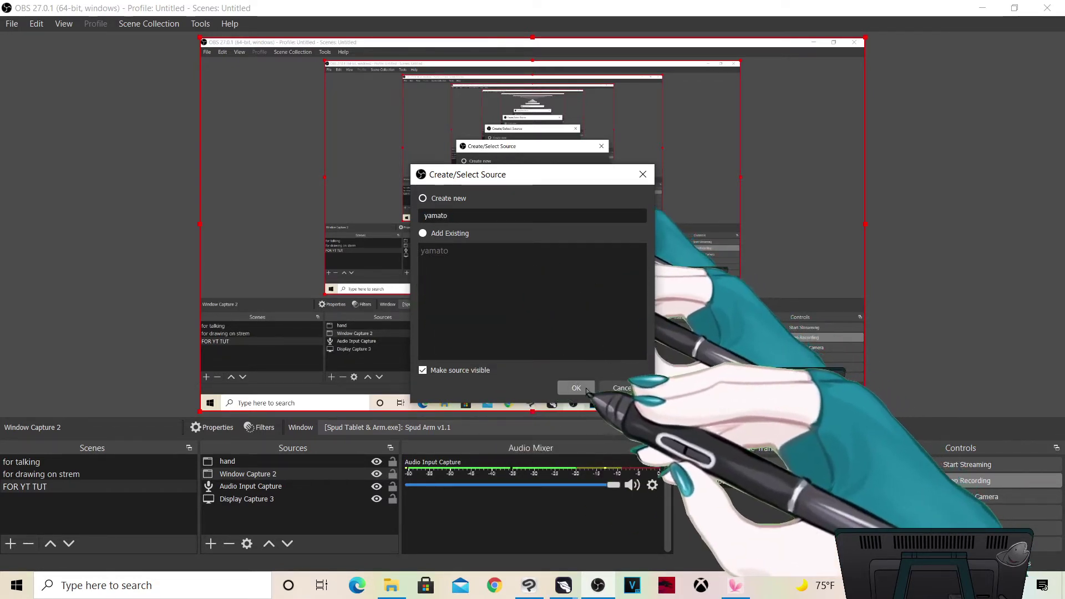
left_click(577, 388)
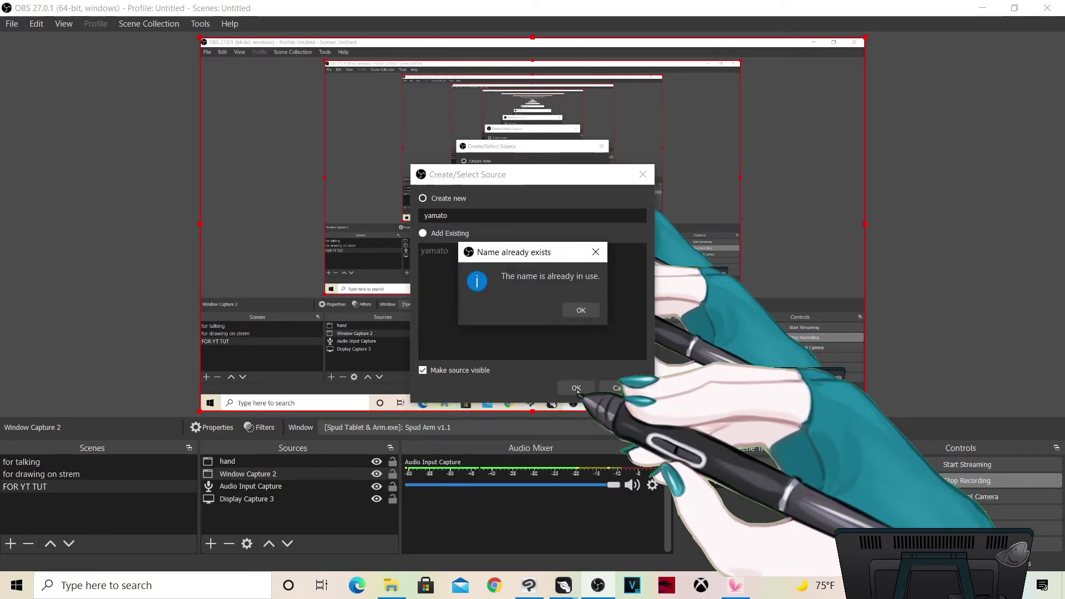
left_click(595, 256)
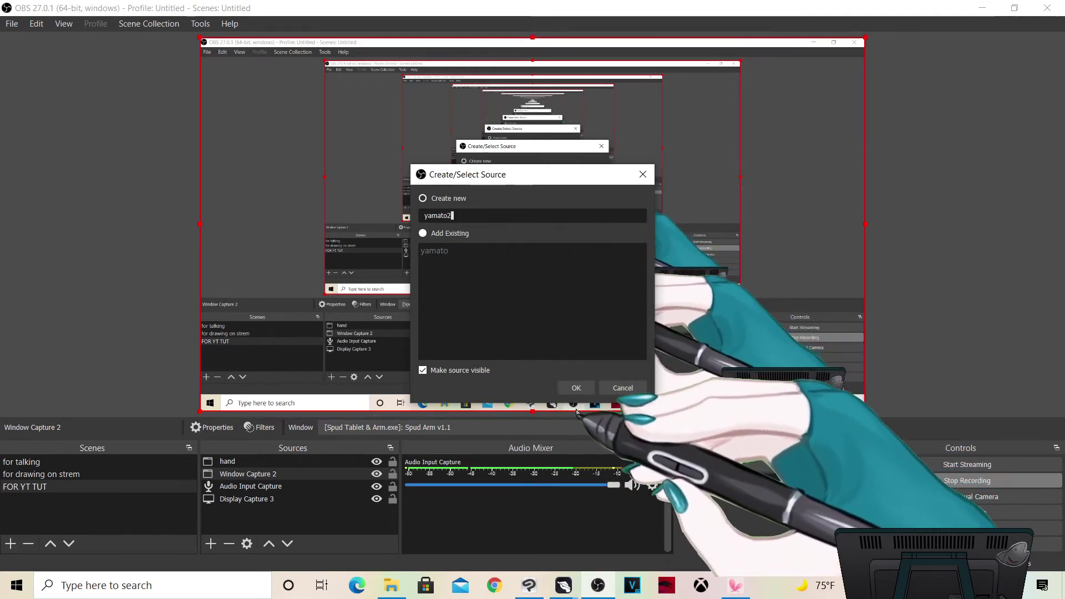
left_click(577, 388)
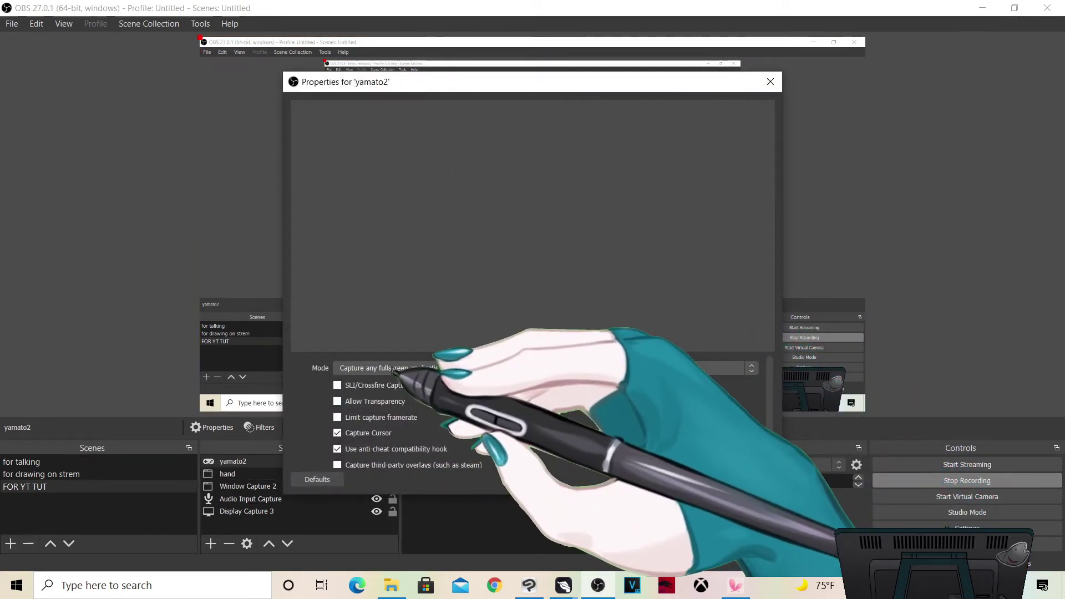
- Set yamato2 to capture the specific window VTube Studio, with transparency allowed and cursor capture off
left_click(358, 368)
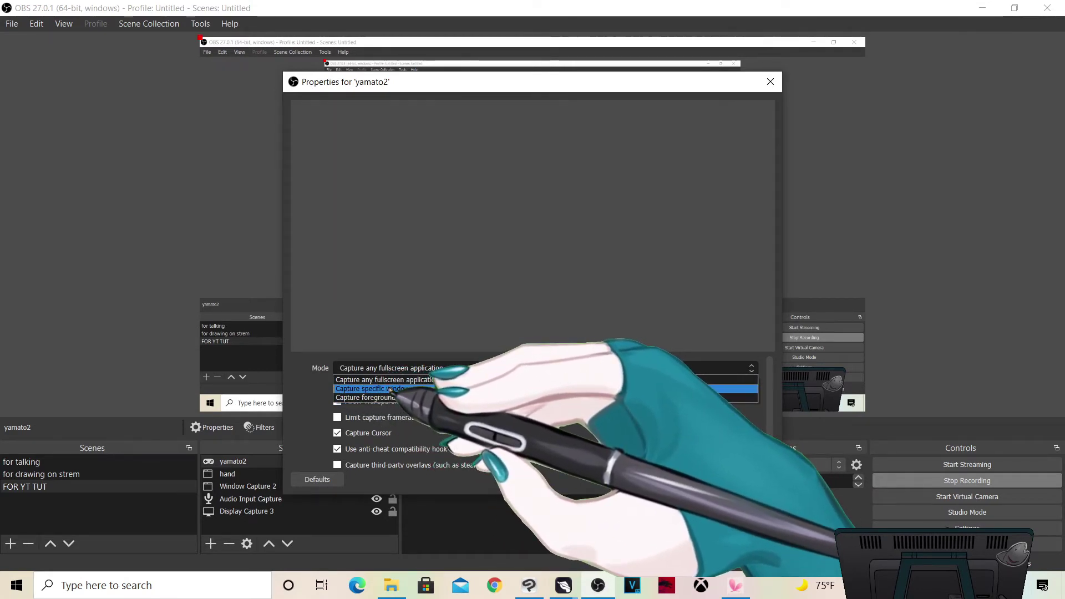
left_click(390, 389)
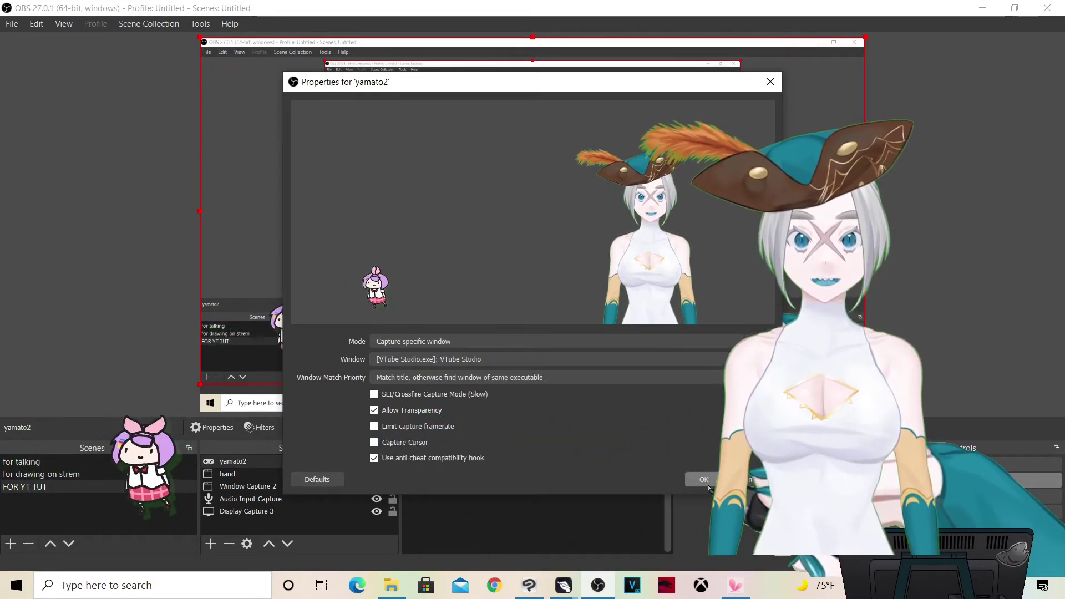
left_click(708, 485)
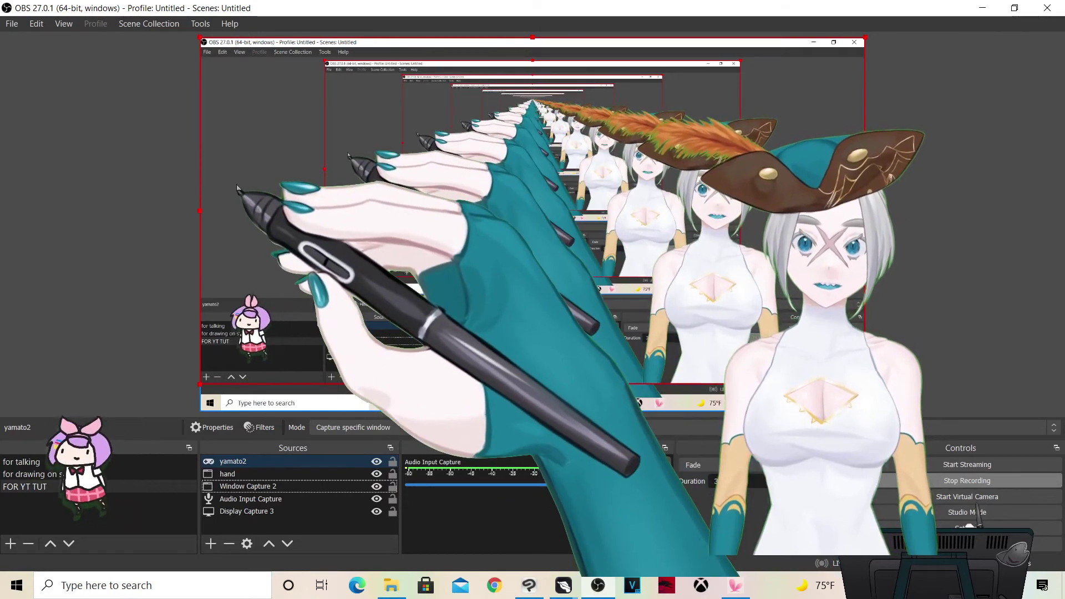
- Enlarge the yamato2 source slightly and crop its left and right sides around the large avatar
mouse_move(200, 384)
left_mouse_down()
mouse_move(528, 213)
mouse_move(183, 393)
left_mouse_up()
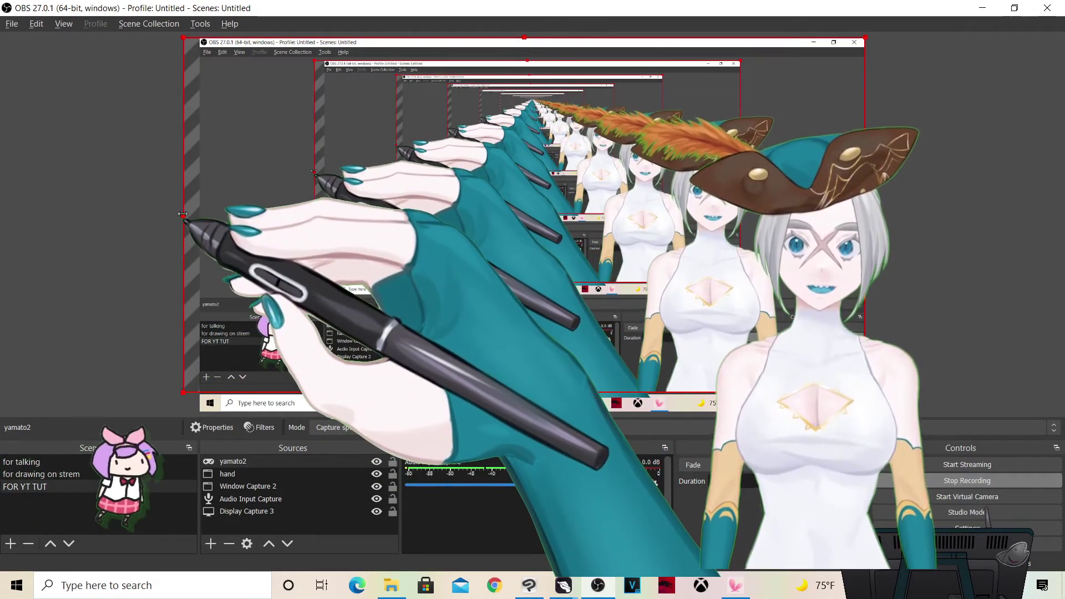
left_click_drag(183, 214, 534, 213)
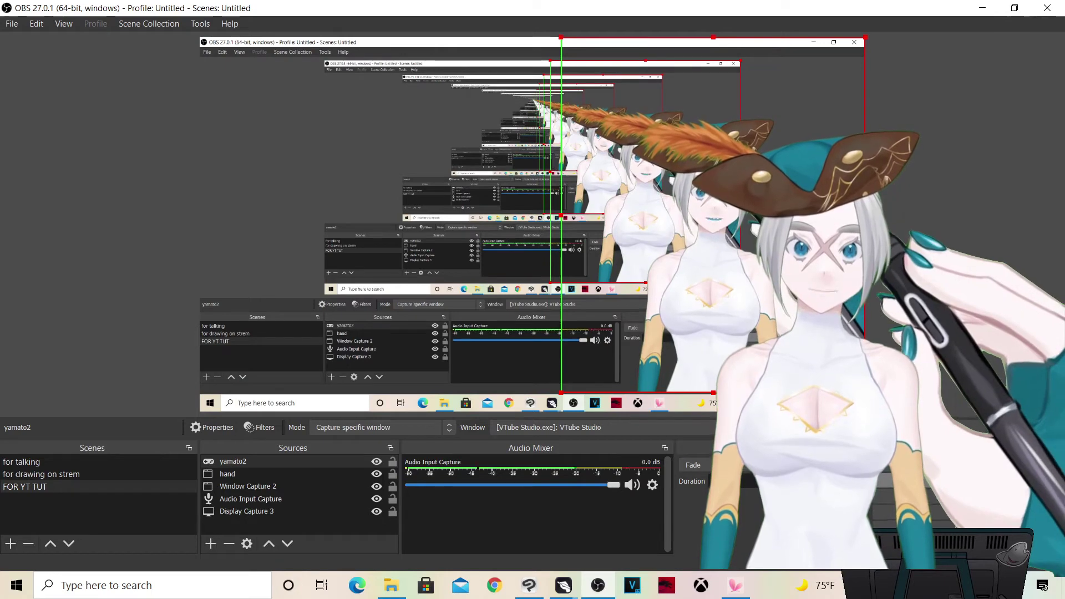
left_click_drag(864, 216, 850, 215)
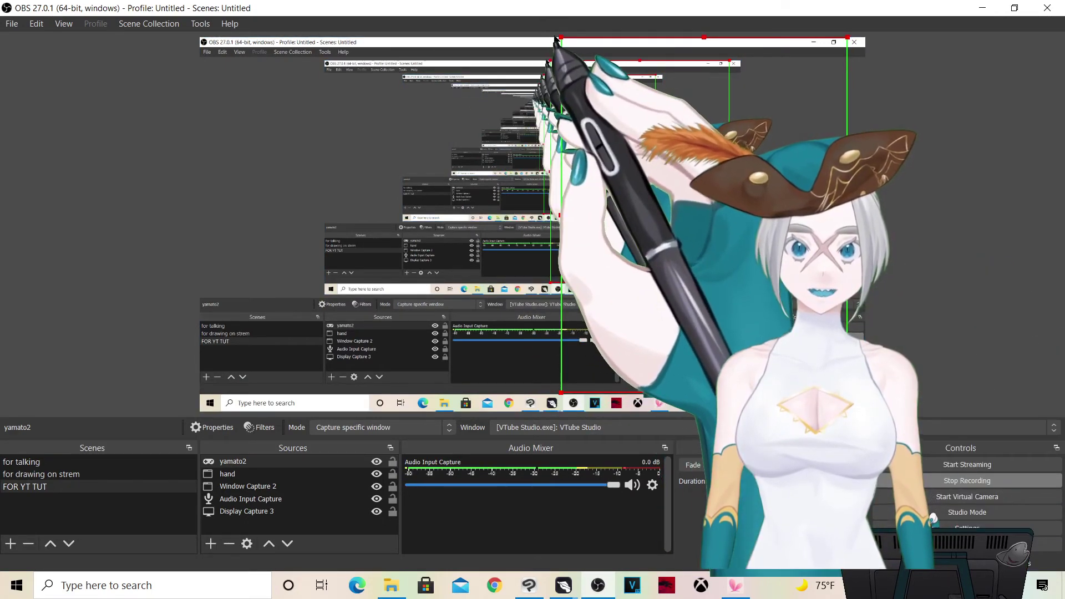
- Shrink yamato2 into the canvas's lower-right corner and move it below the hand source in the source order
left_click_drag(558, 39, 564, 43)
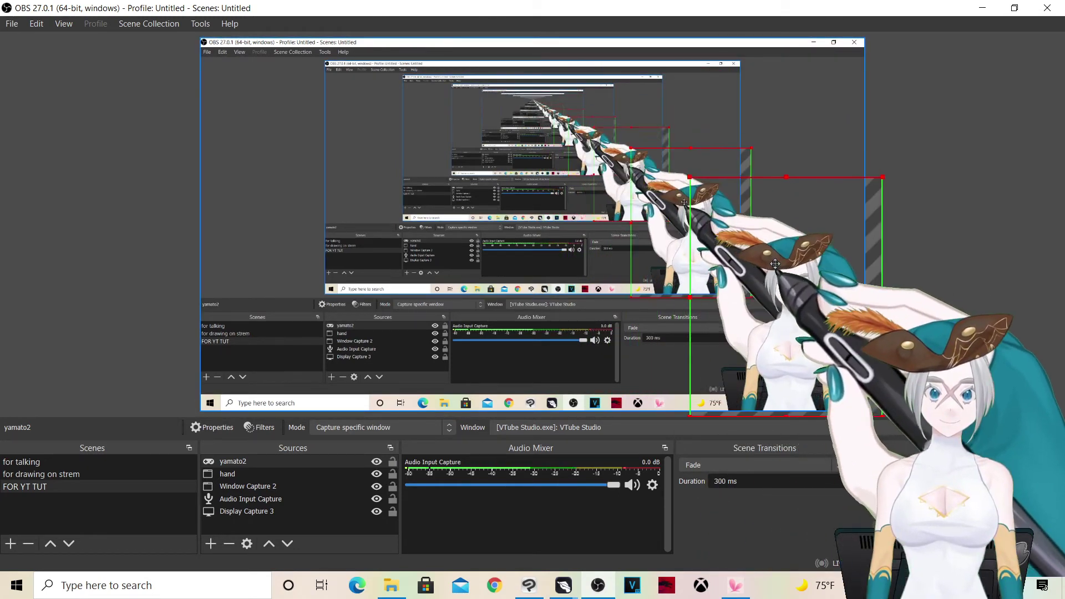
left_click_drag(765, 250, 767, 257)
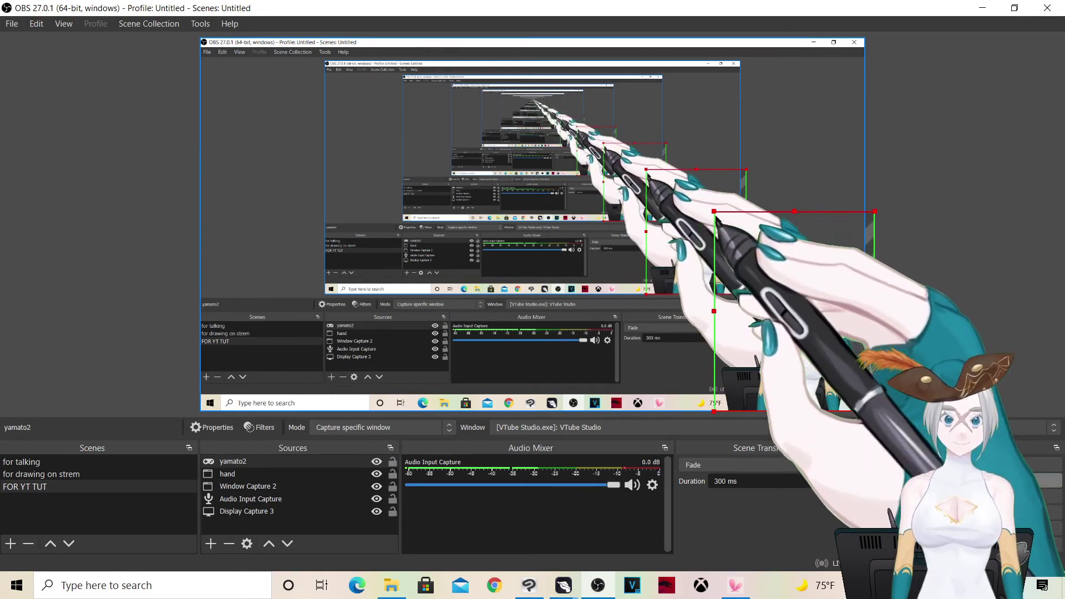
left_click_drag(703, 207, 701, 203)
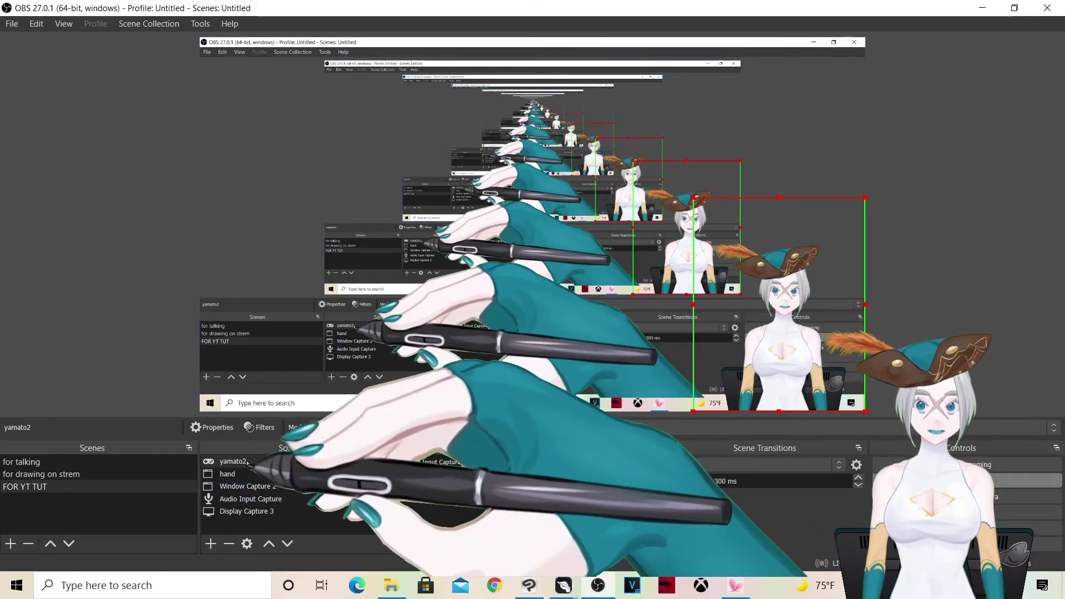
left_click_drag(233, 460, 249, 480)
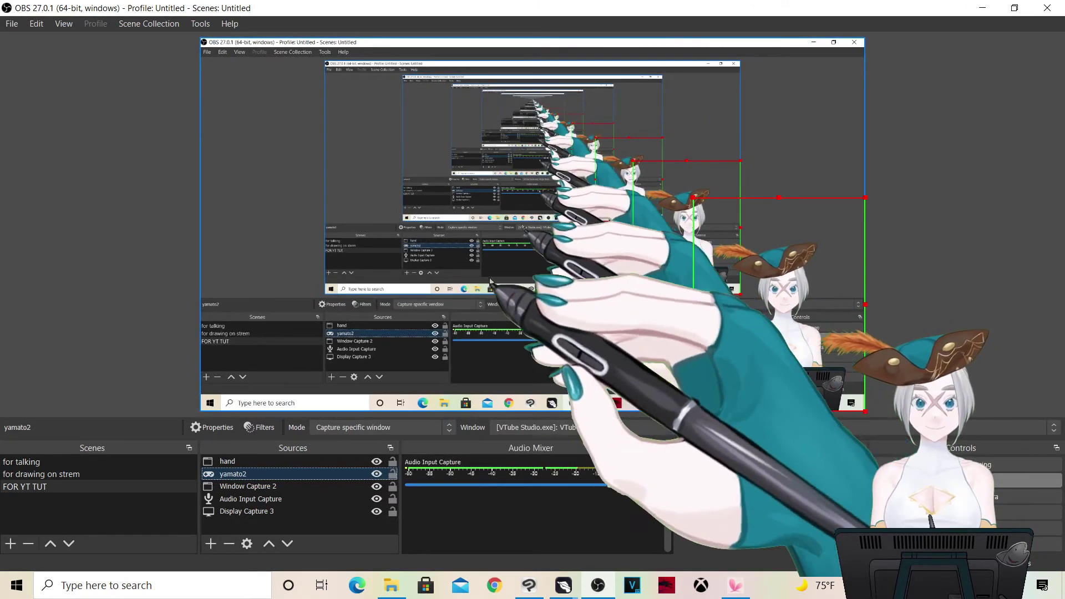
left_click(211, 544)
left_click(239, 502)
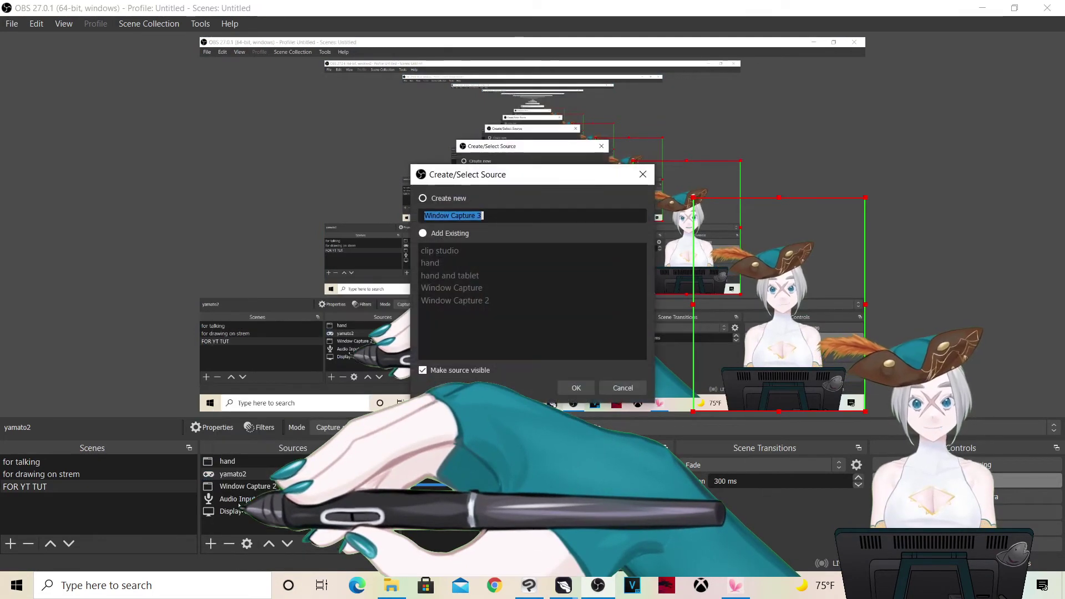
left_click(529, 585)
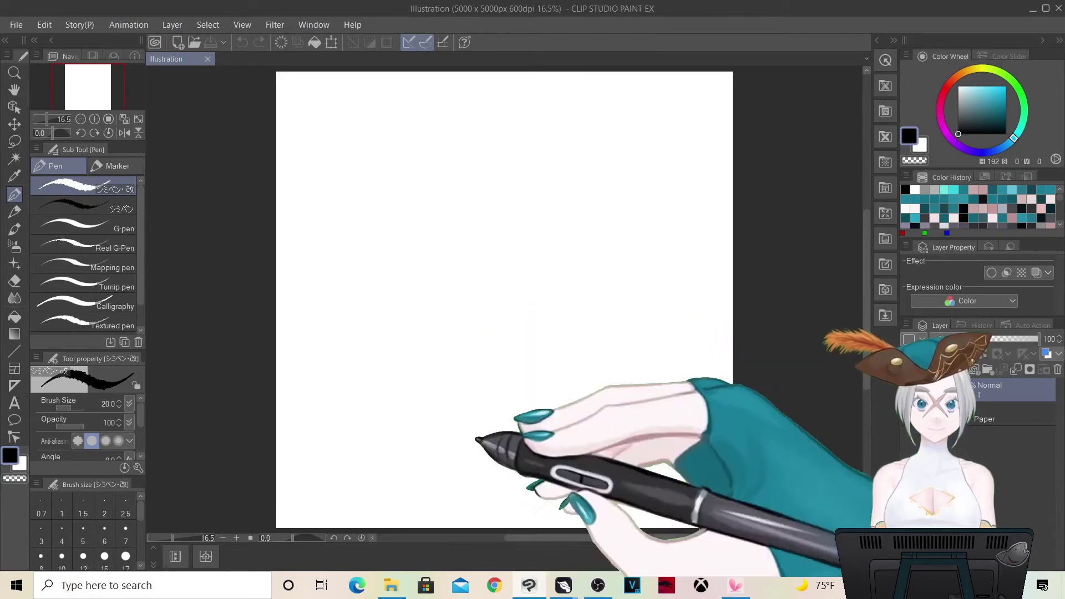
left_click(528, 592)
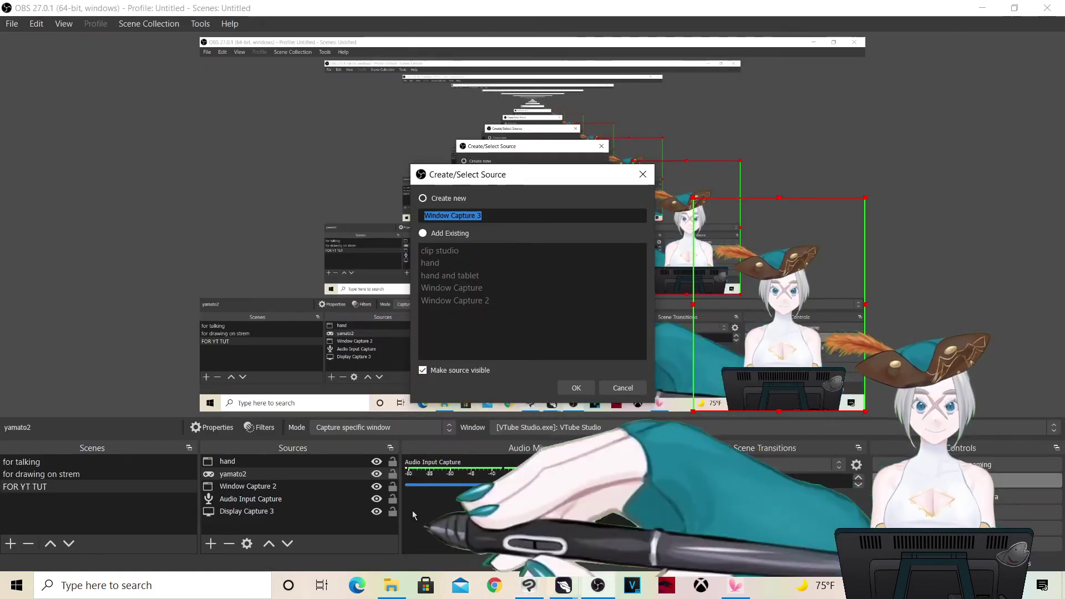
left_click(577, 389)
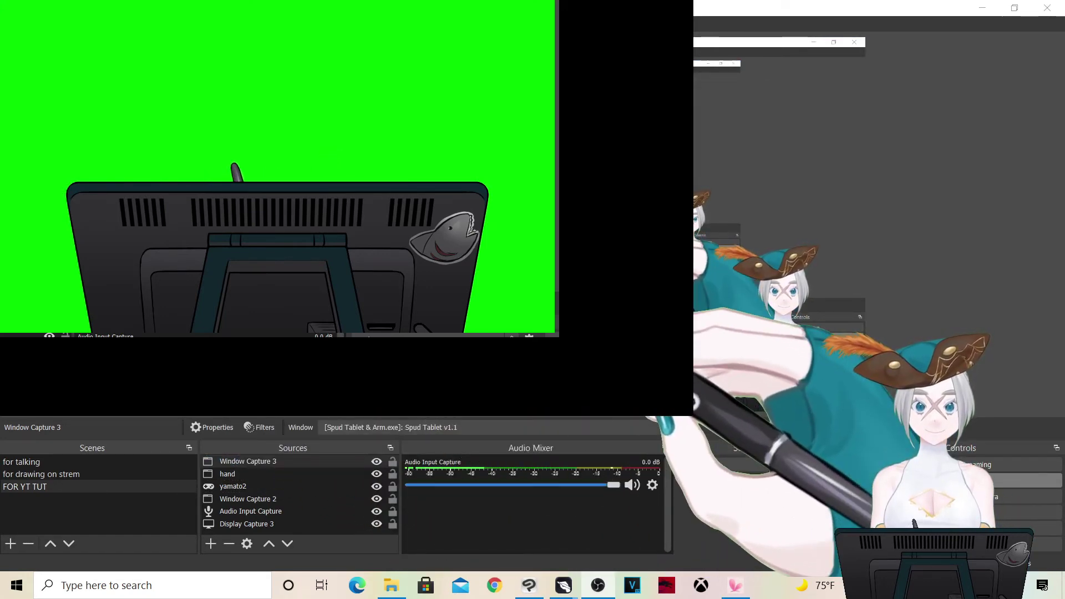
key("Delete")
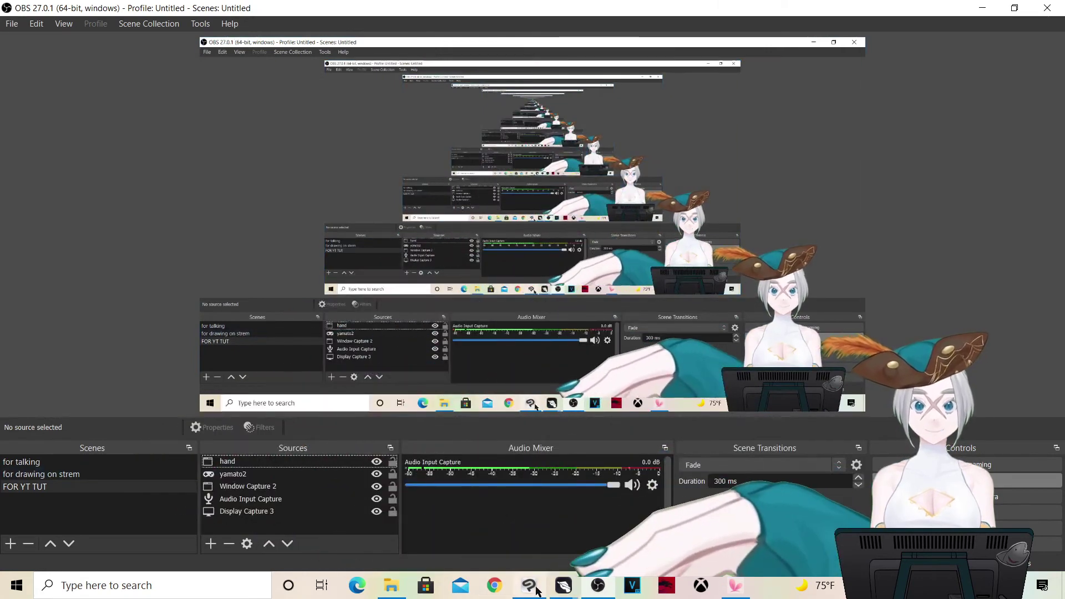
- Add a new Window Capture source named "clip" to the FOR YT TUT scene and open its choice of captured window
left_click(533, 589)
left_click(537, 585)
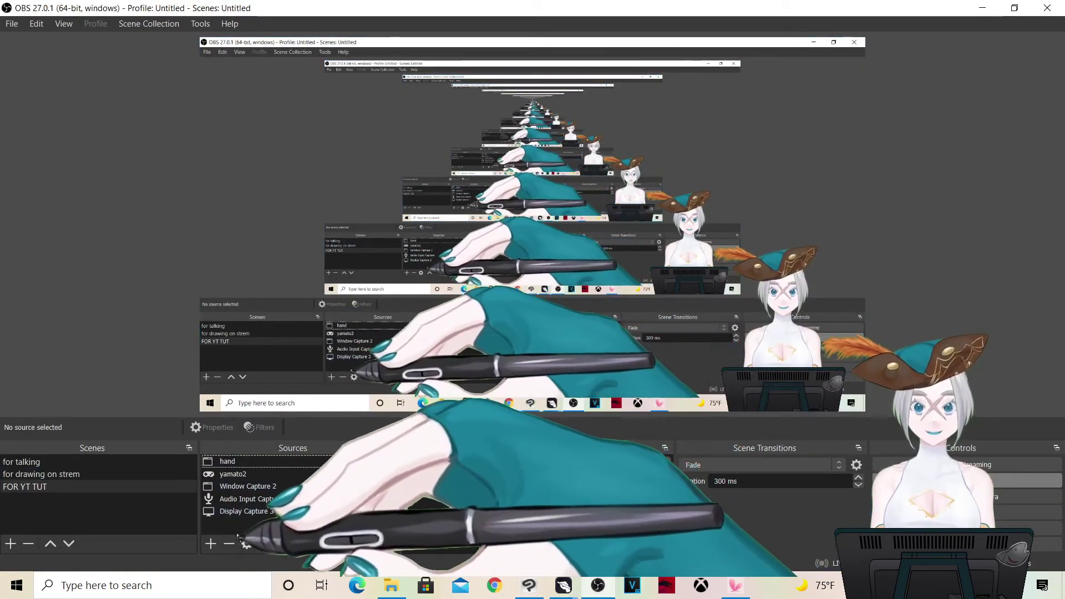
left_click(213, 545)
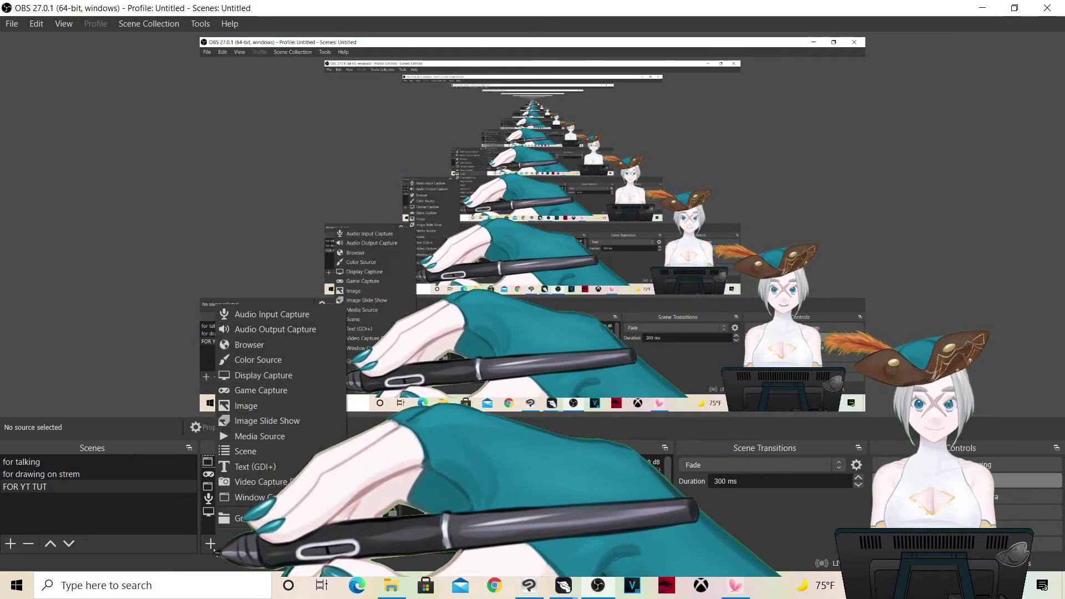
left_click(267, 499)
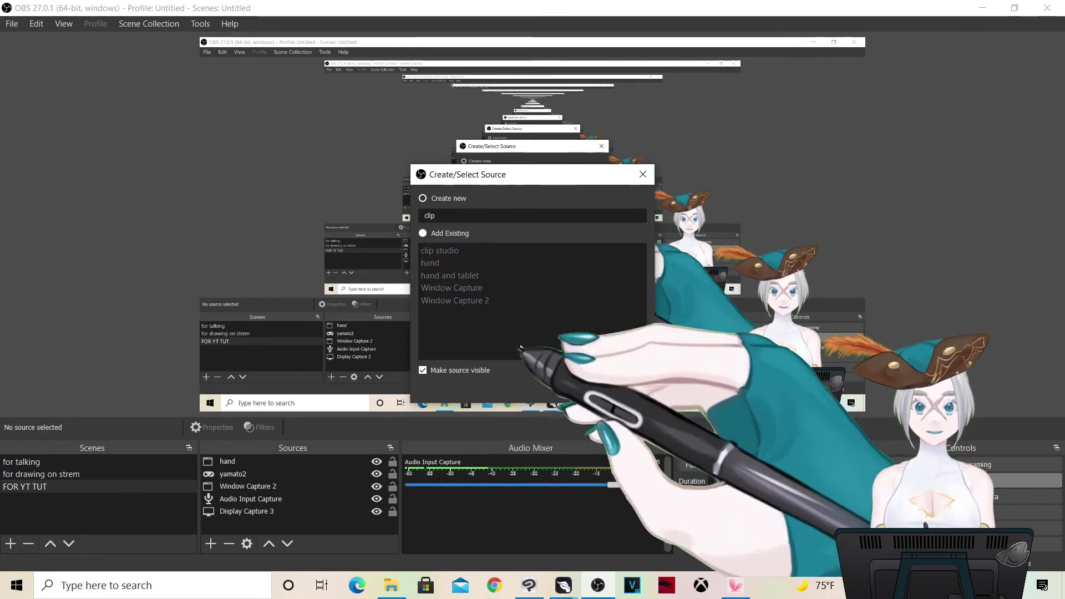
left_click(556, 384)
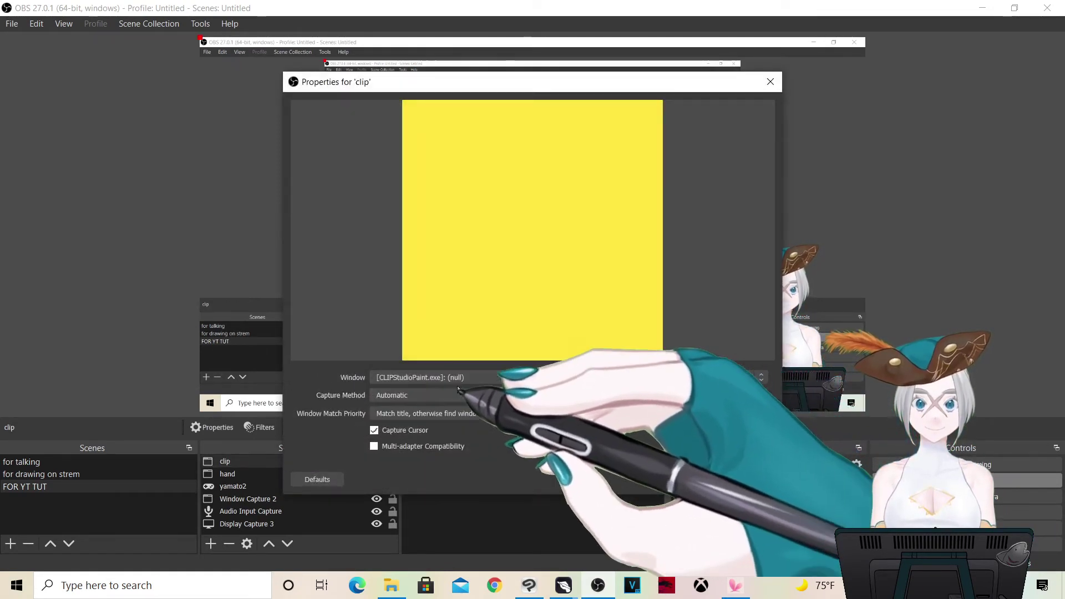
left_click(457, 378)
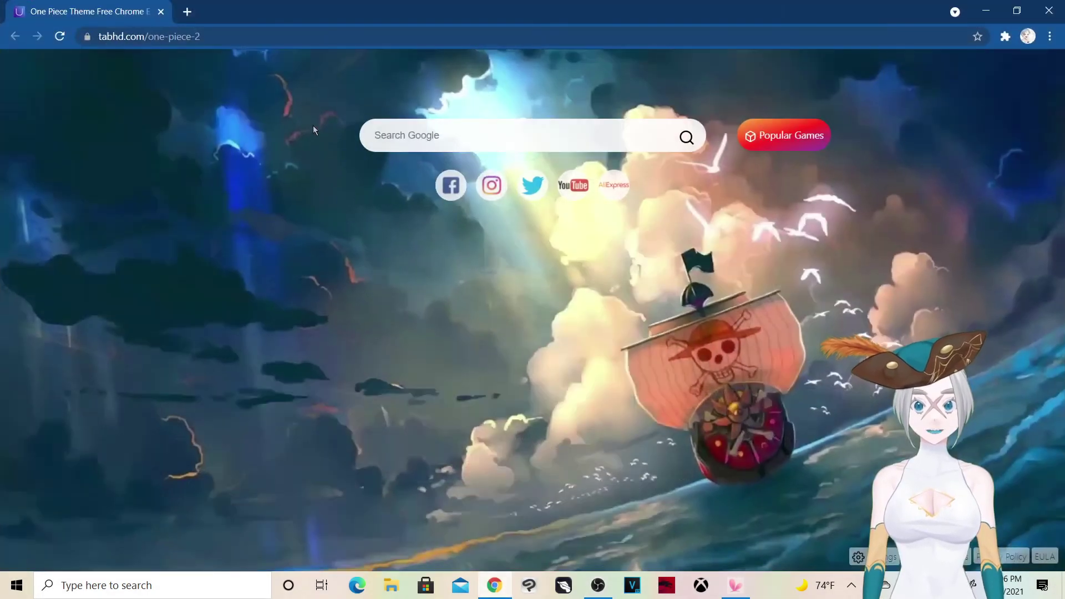
left_click(272, 35)
left_click(278, 35)
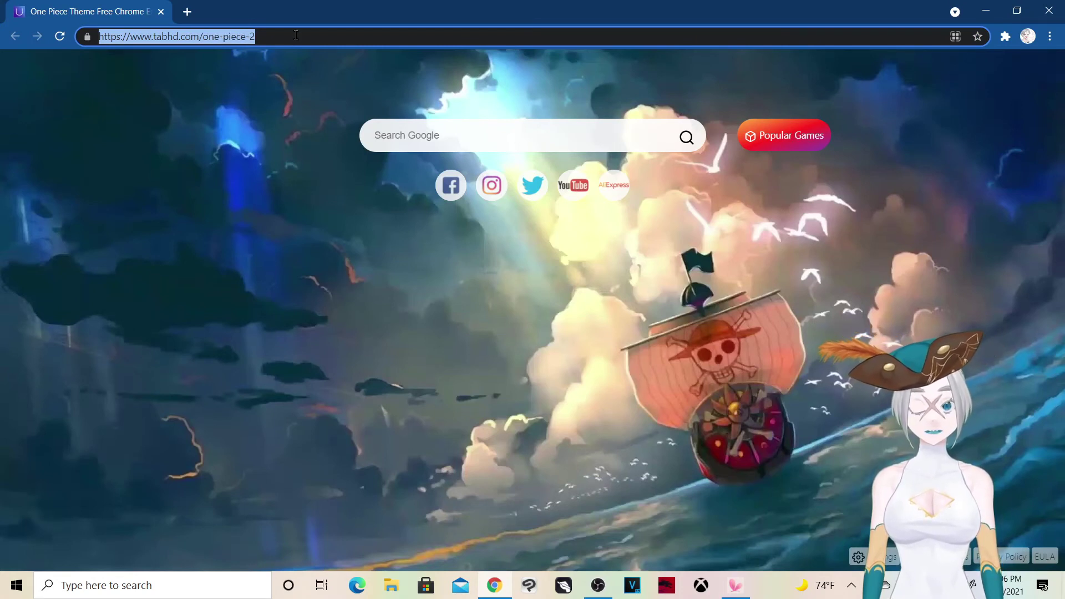
type("https://sadwhale-studios.itch.io/spud-tablet")
key("Return")
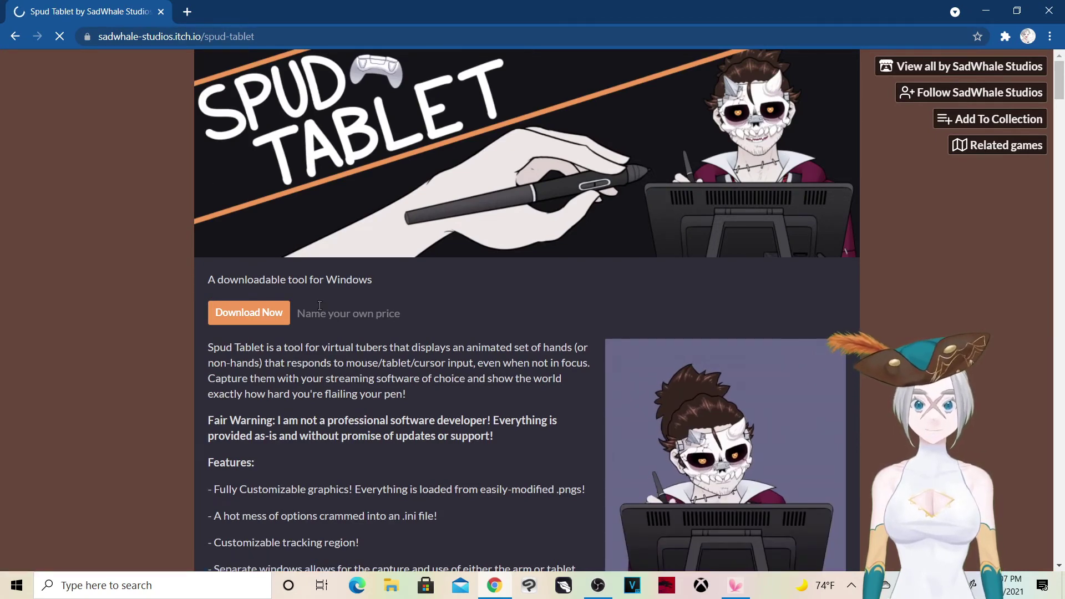
left_click(248, 312)
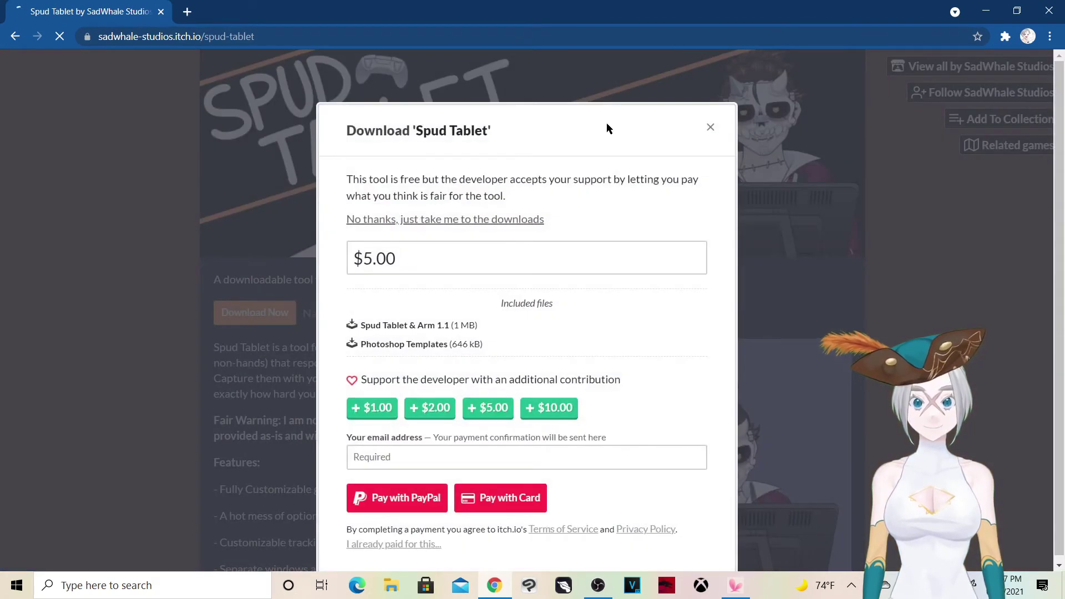
left_click(452, 220)
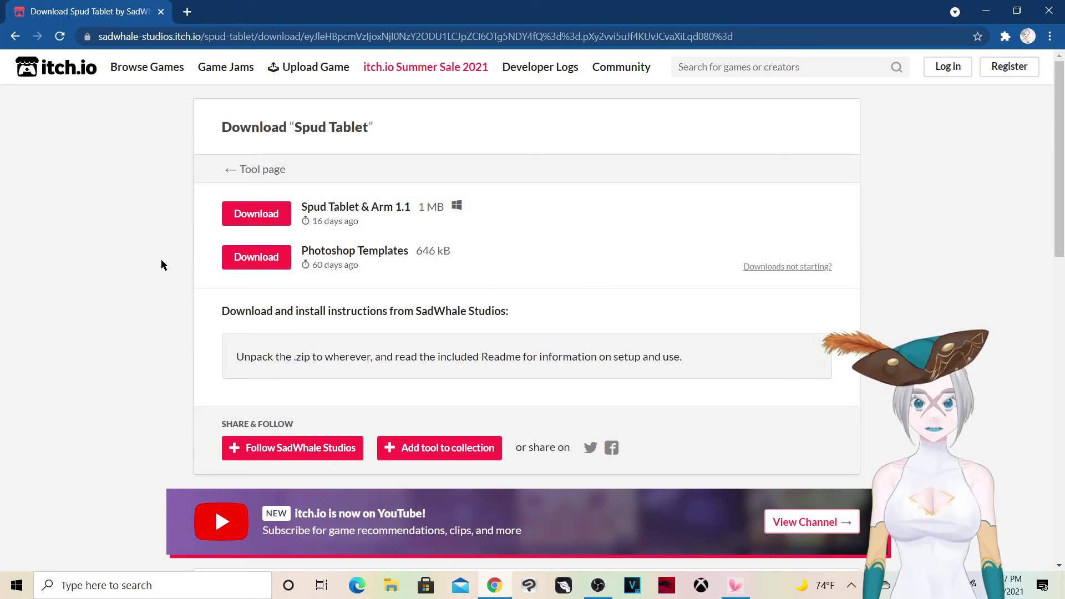
- Download the Photoshop Templates, set TabletTemplates.zip to open when done, and dismiss the thank-you message
left_click(266, 217)
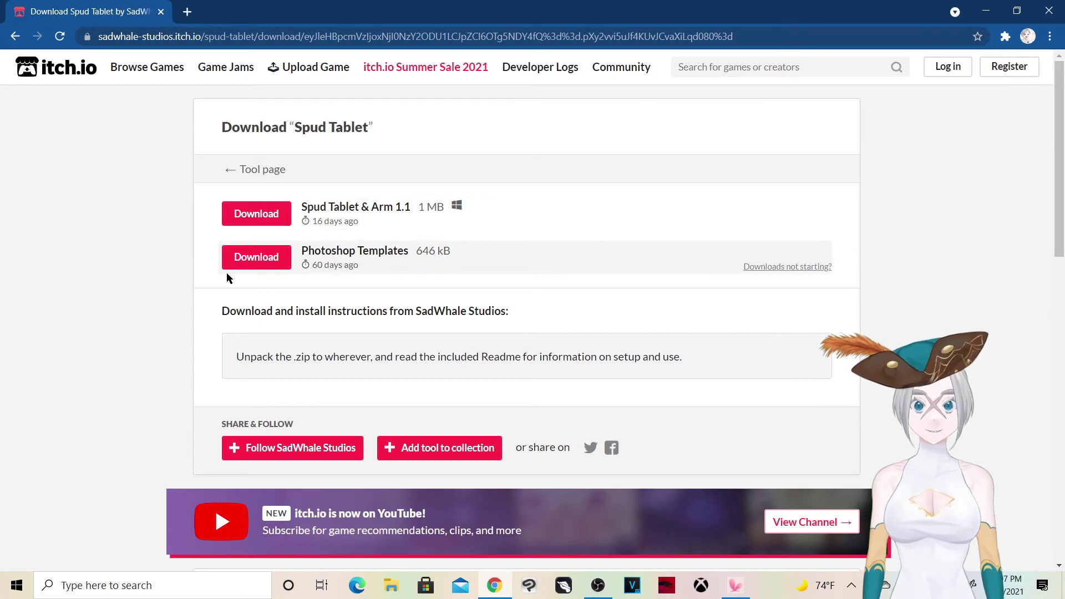
left_click(255, 258)
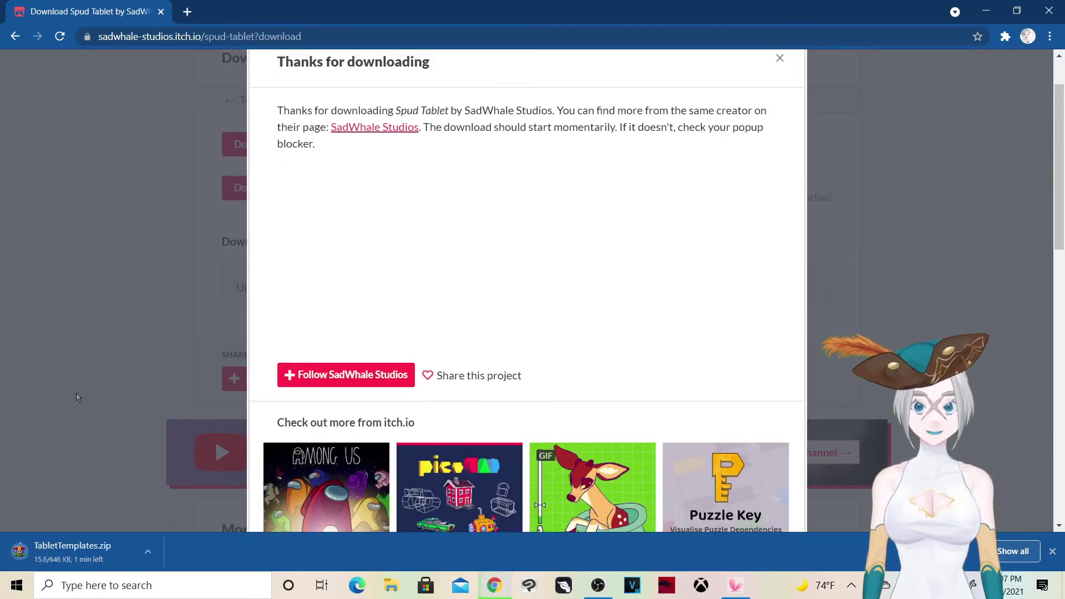
left_click(148, 551)
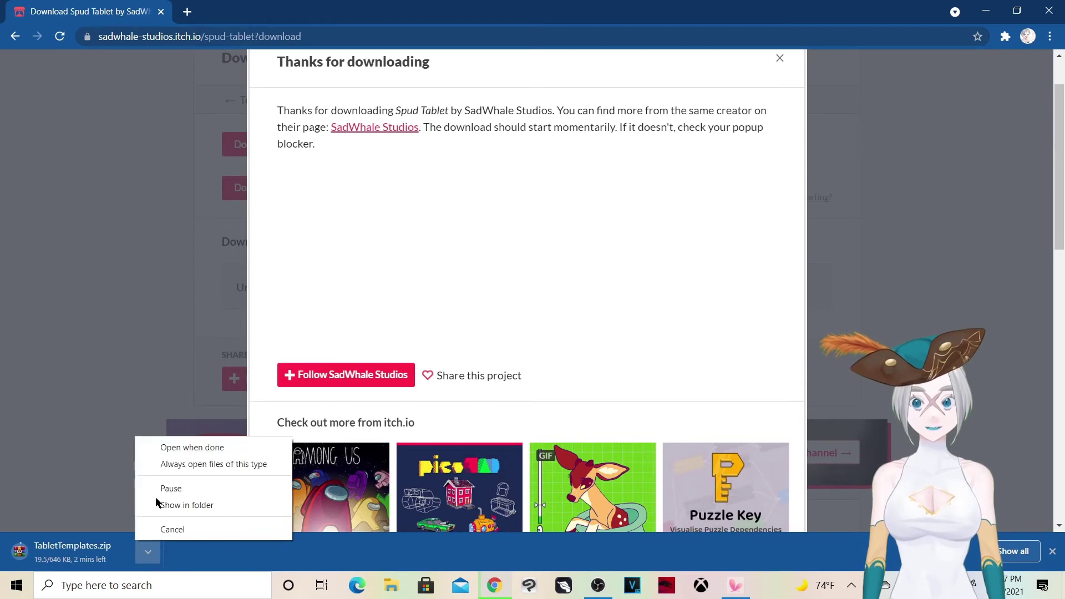
left_click(172, 448)
left_click(780, 58)
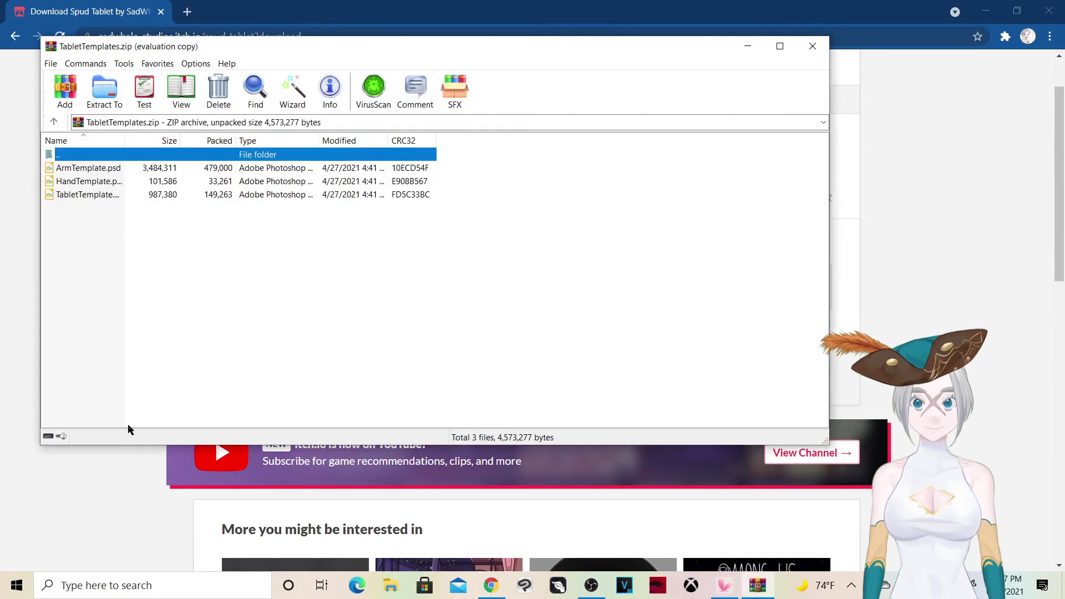
left_click(748, 46)
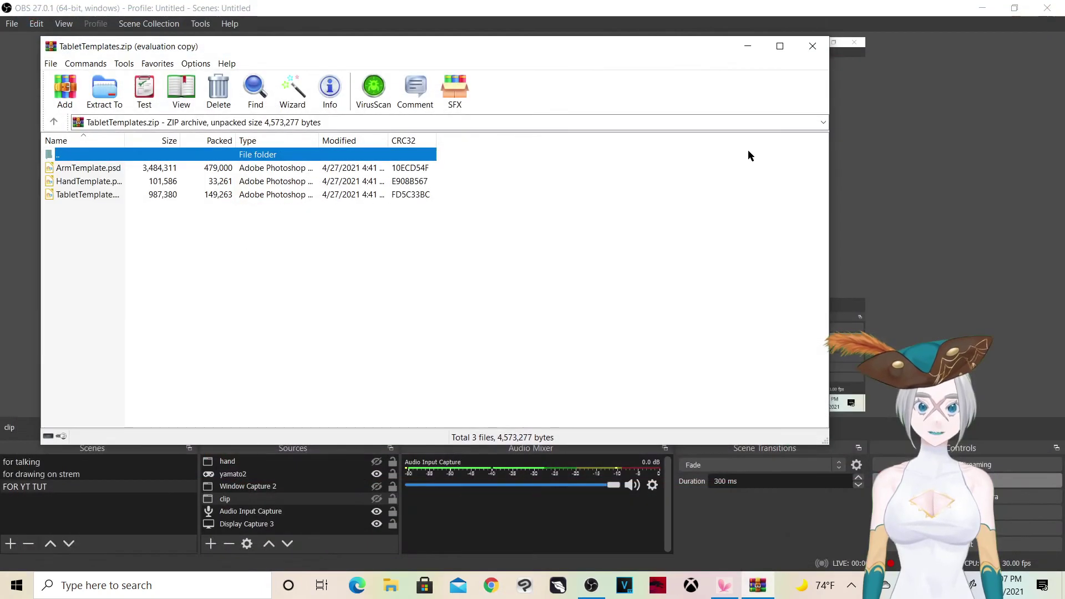
left_click(982, 7)
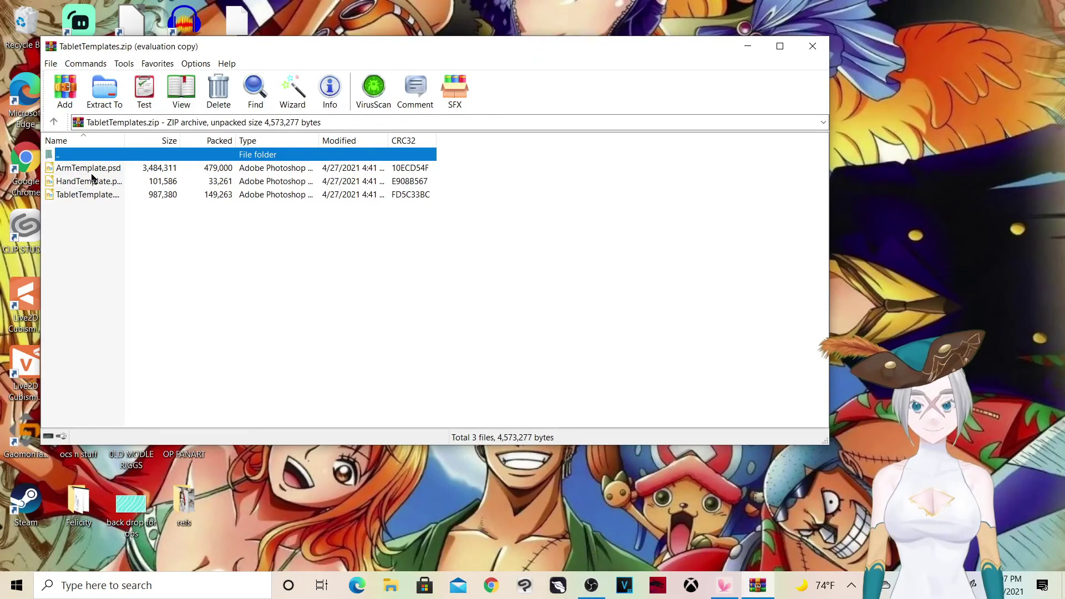
left_click(95, 170)
double_click(97, 174)
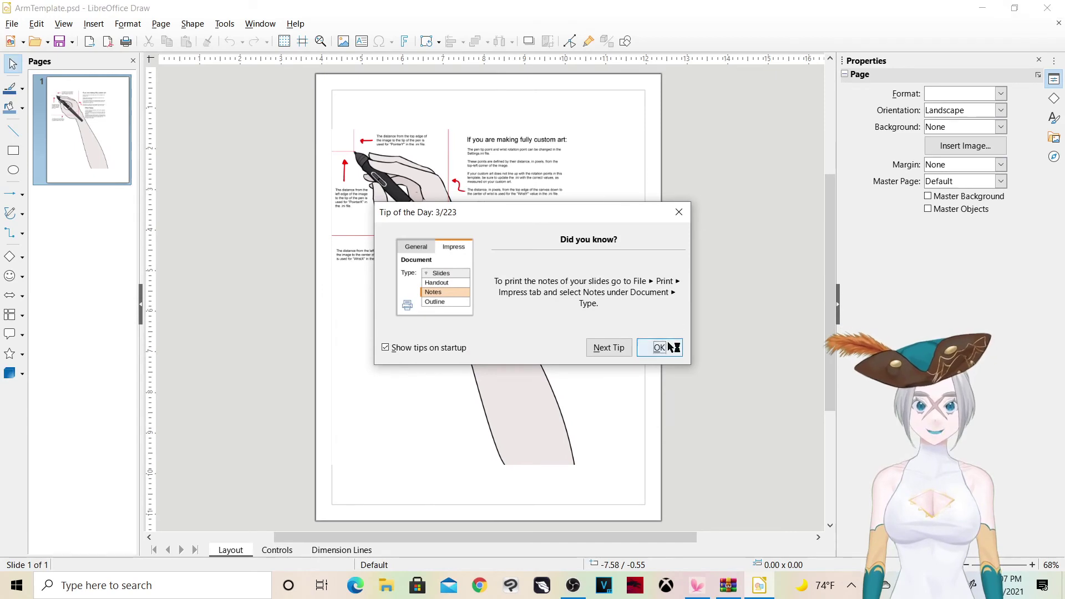
left_click(678, 212)
left_click(1047, 8)
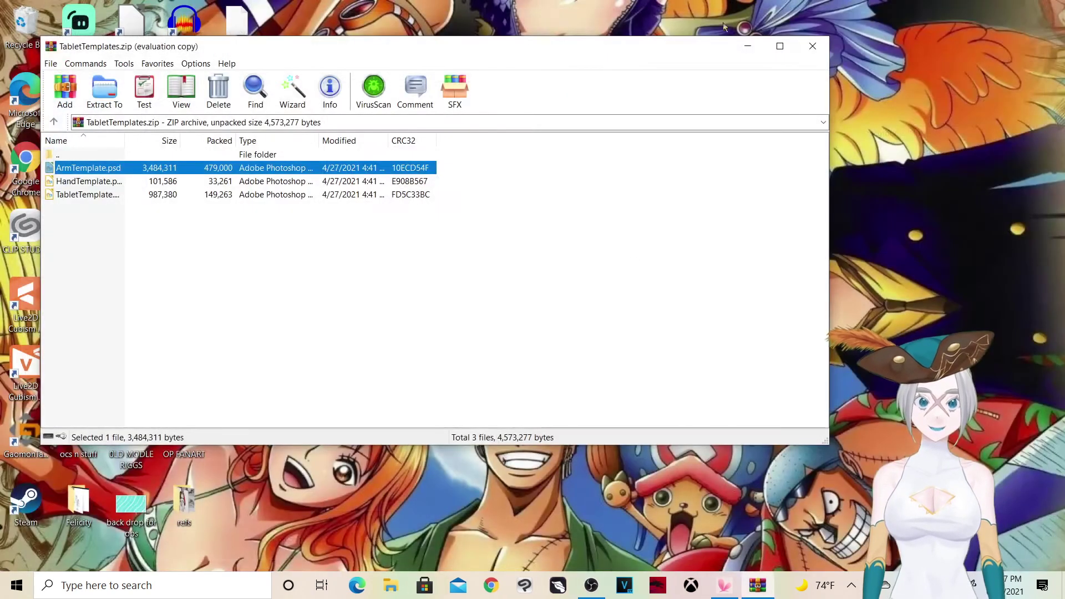
- Switch to Clip Studio Paint and open the arm, hand and tablet template PSD files from TabletTemplates.zip in it
left_click(747, 46)
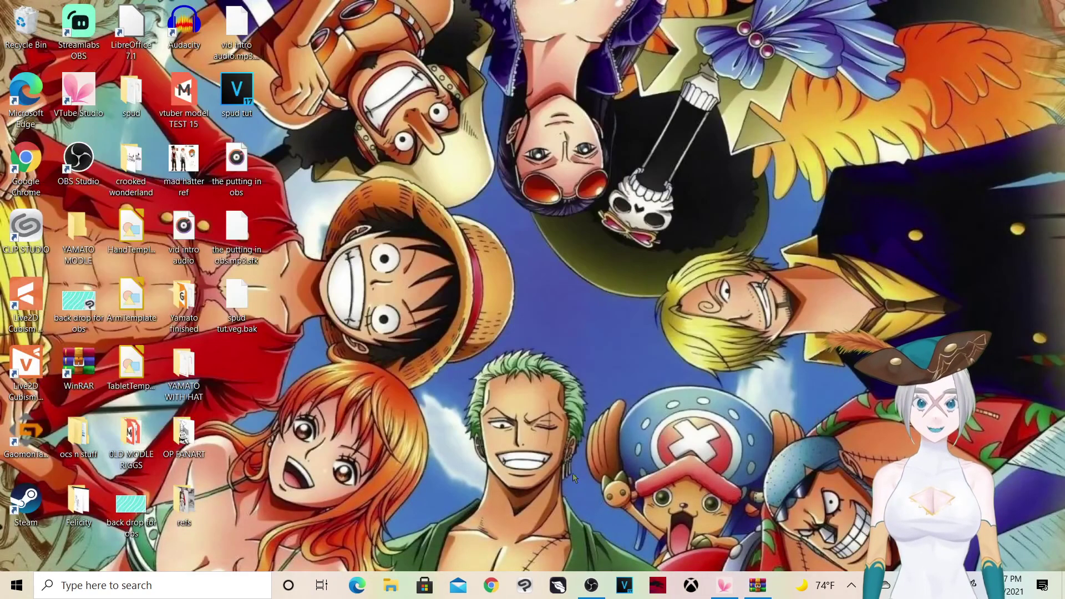
left_click(530, 588)
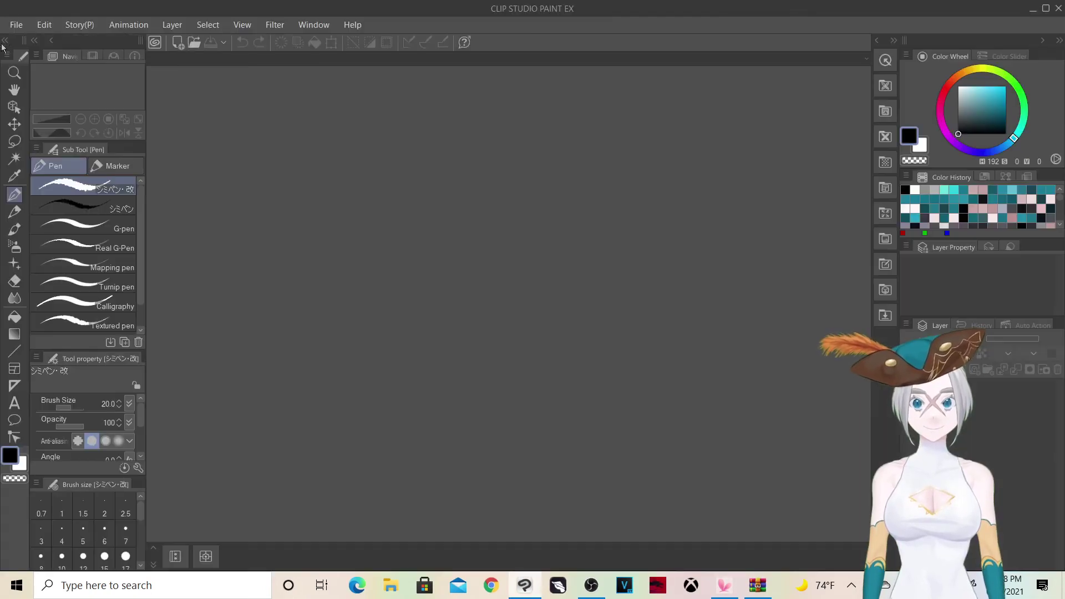
left_click(757, 585)
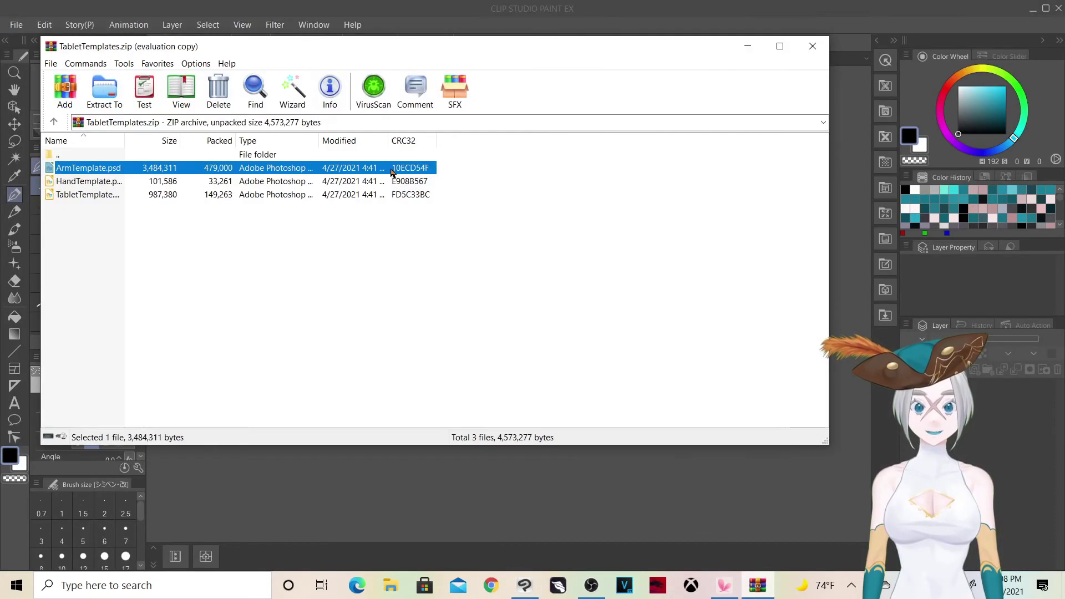
left_click_drag(326, 44, 748, 46)
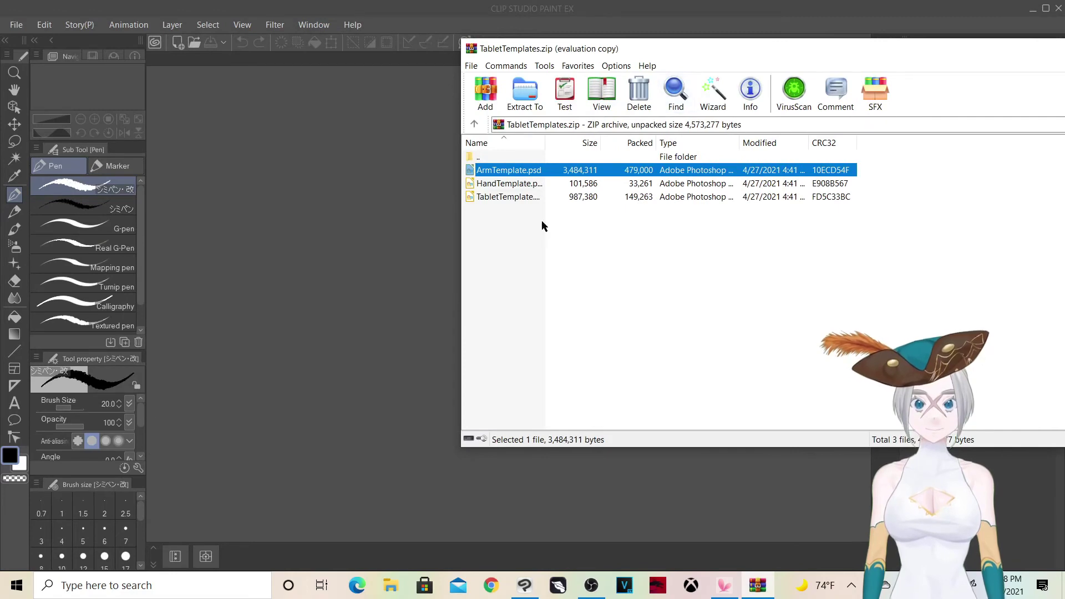
left_click_drag(542, 247, 543, 173)
left_click_drag(543, 172, 417, 208)
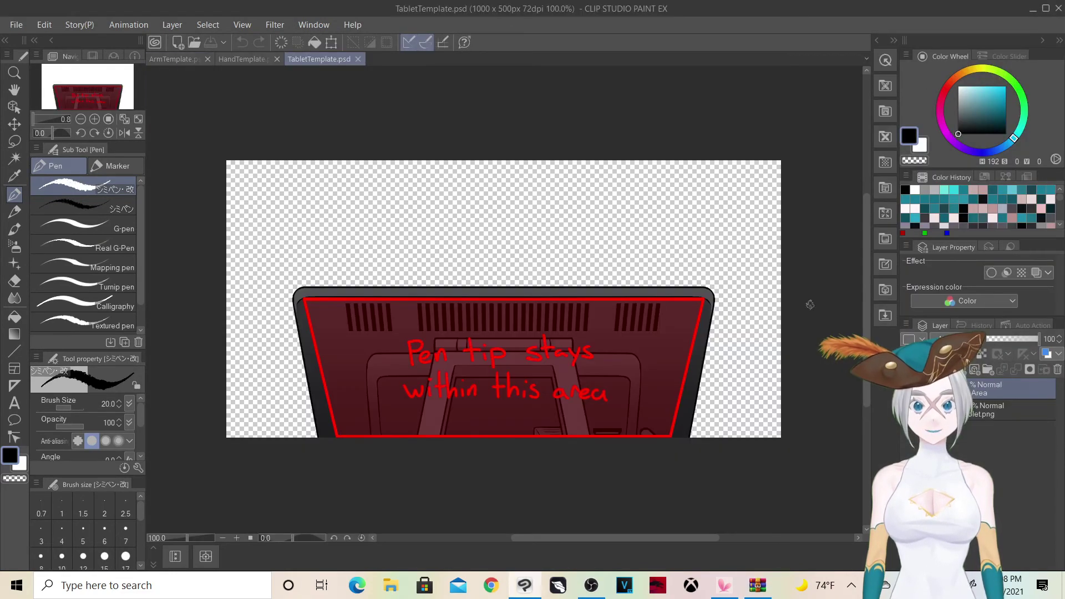
- Hide the red pen-tip area layer in TabletTemplate.psd and select the Lines layer of the tablet artwork
scroll(557, 294, "up", 1)
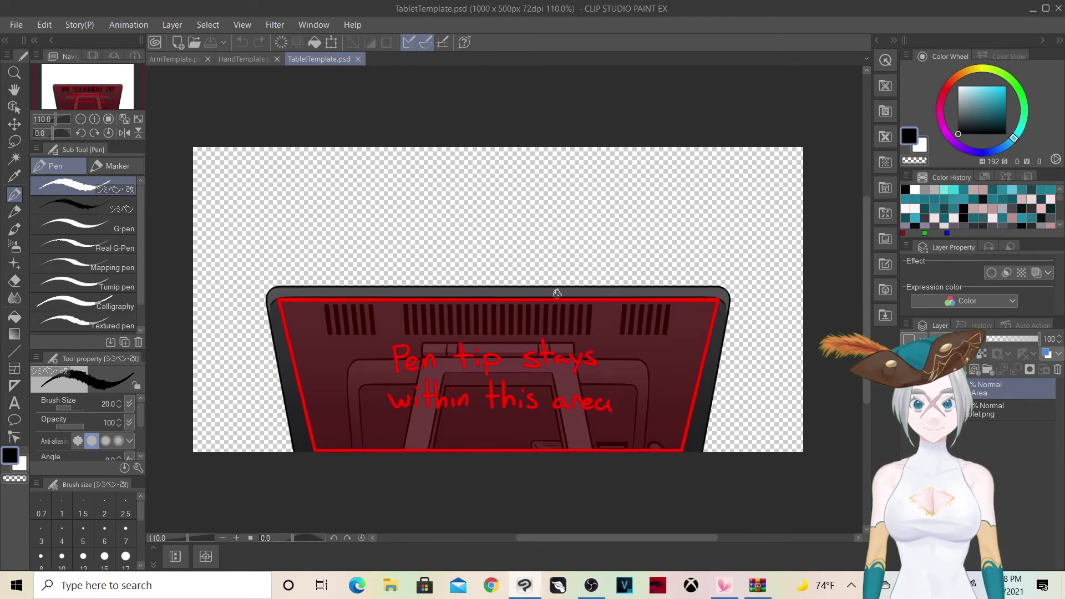
key("Delete")
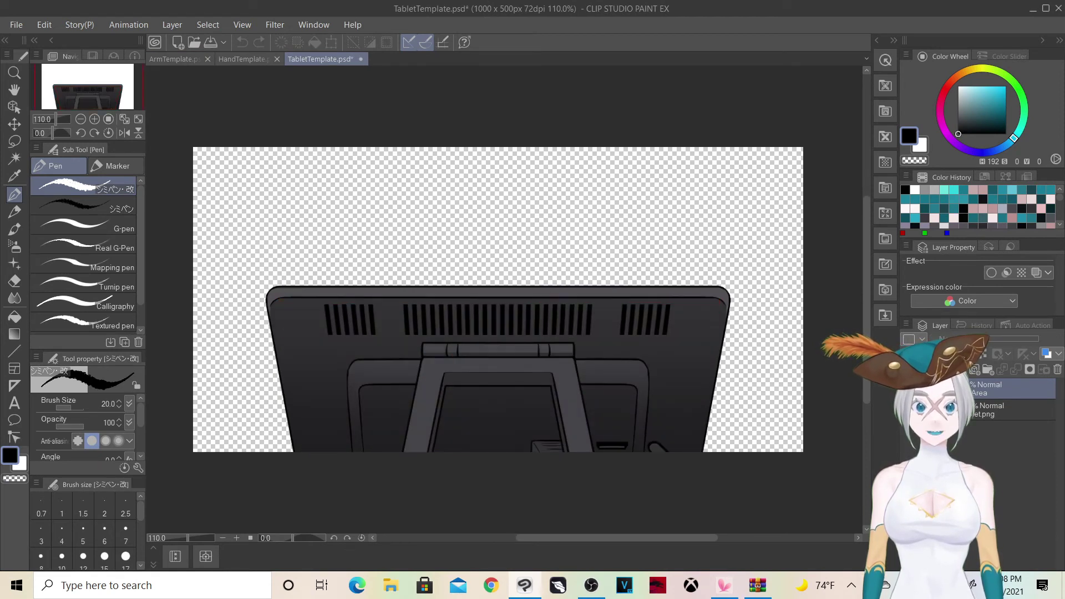
left_click(953, 436)
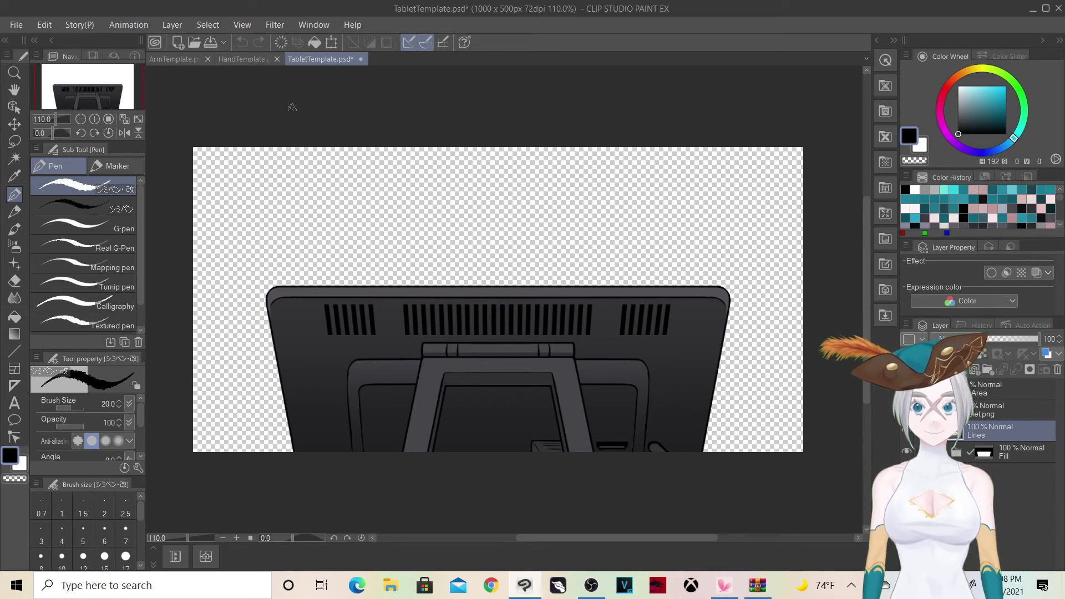
- Switch to HandTemplate.psd and expand the TabletHand.png folder to examine the layers that make up the hand
left_click(217, 60)
scroll(504, 382, "up", 4)
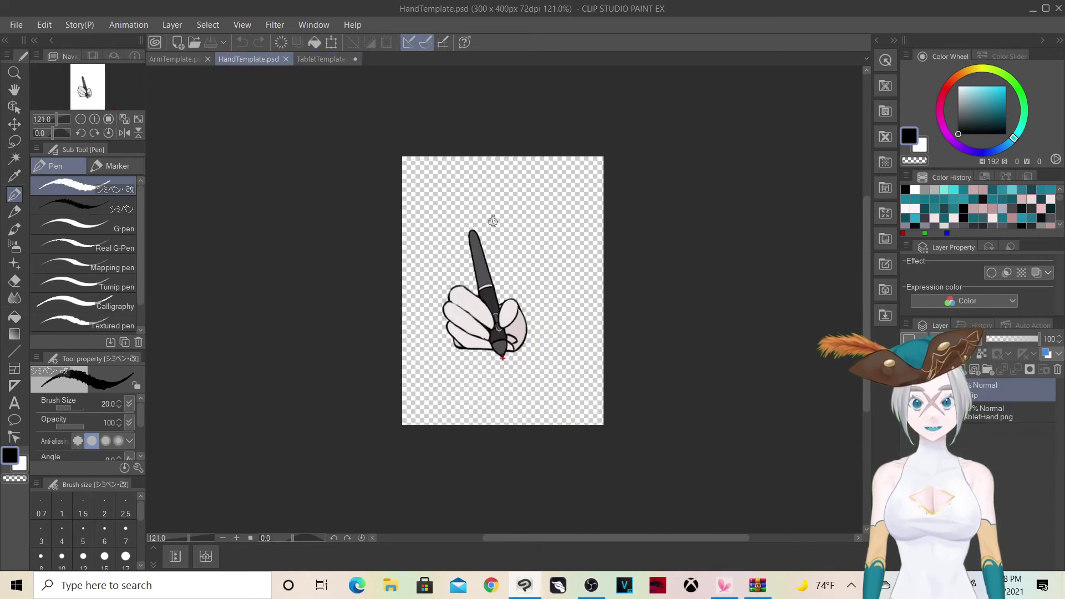
key("Delete")
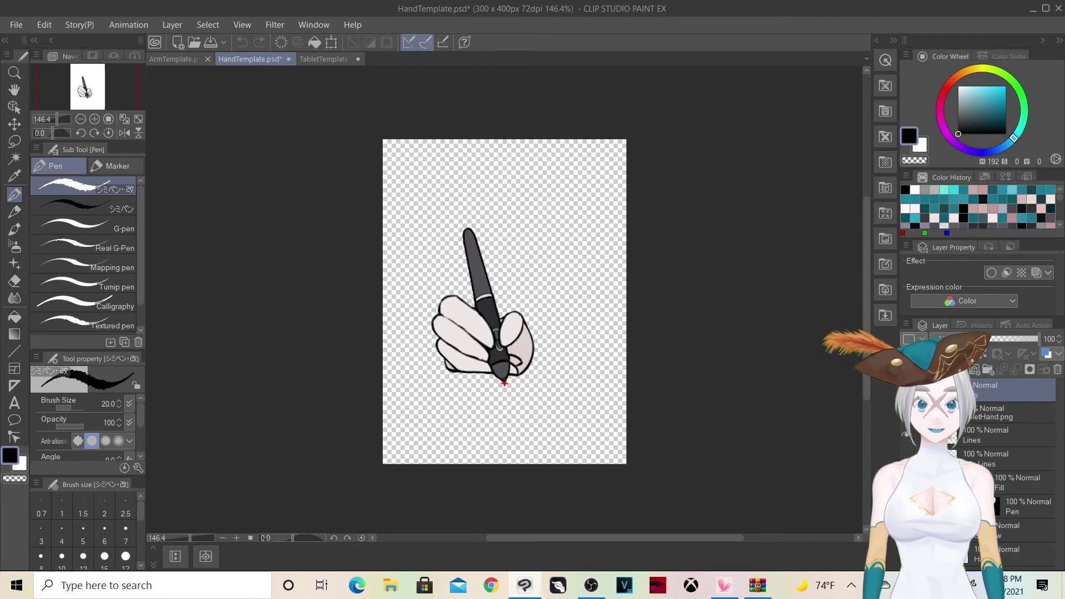
- Hide the notes layer in ArmTemplate.psd and toggle the arm and hand folders so that only the arm is shown
left_click(175, 58)
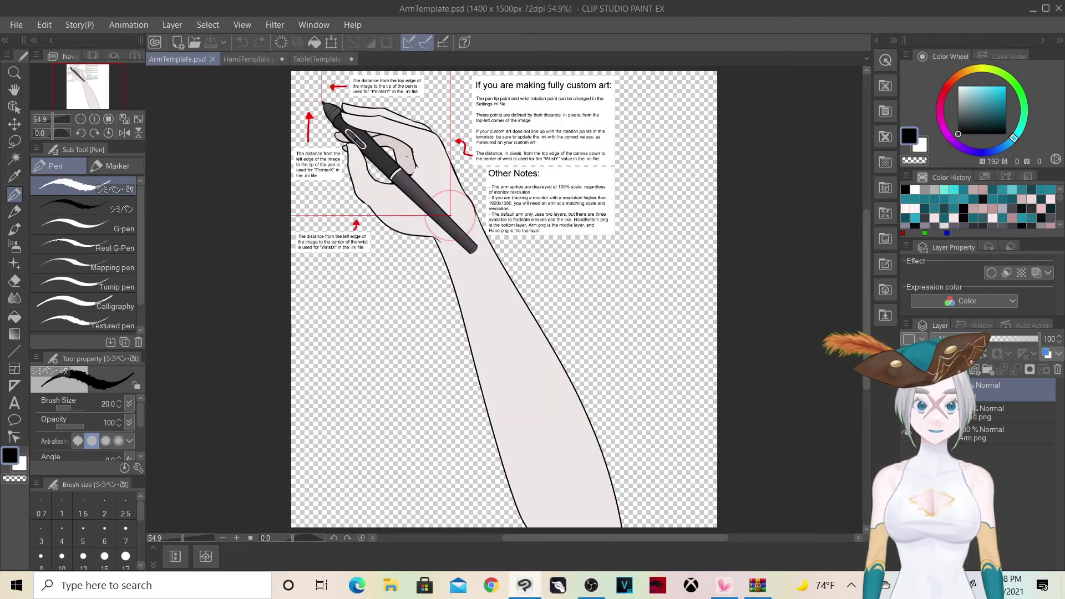
key("Delete")
left_click(908, 438)
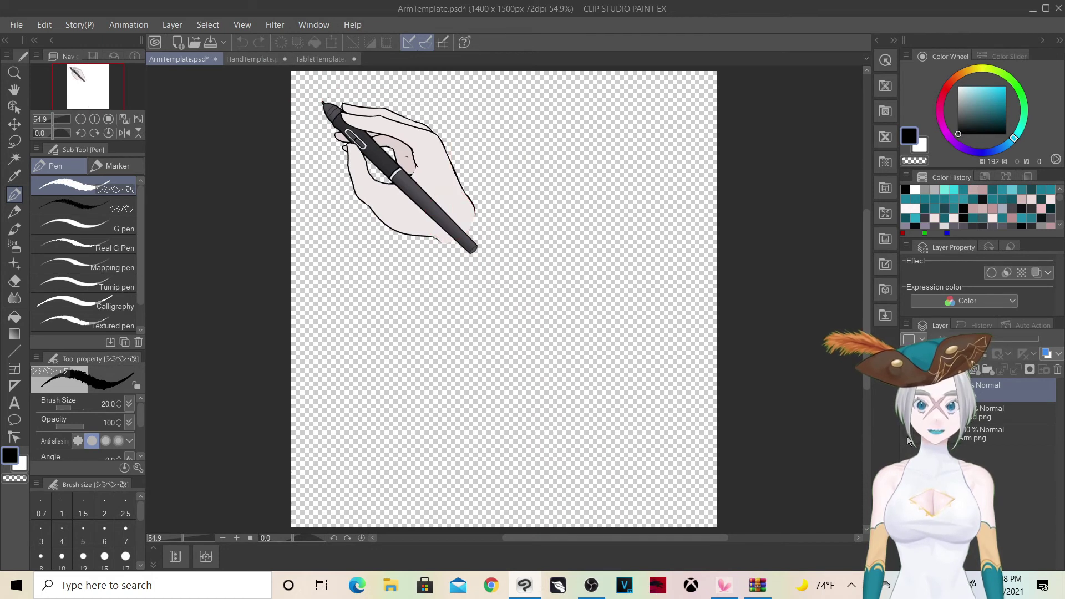
left_click(908, 438)
left_click(908, 414)
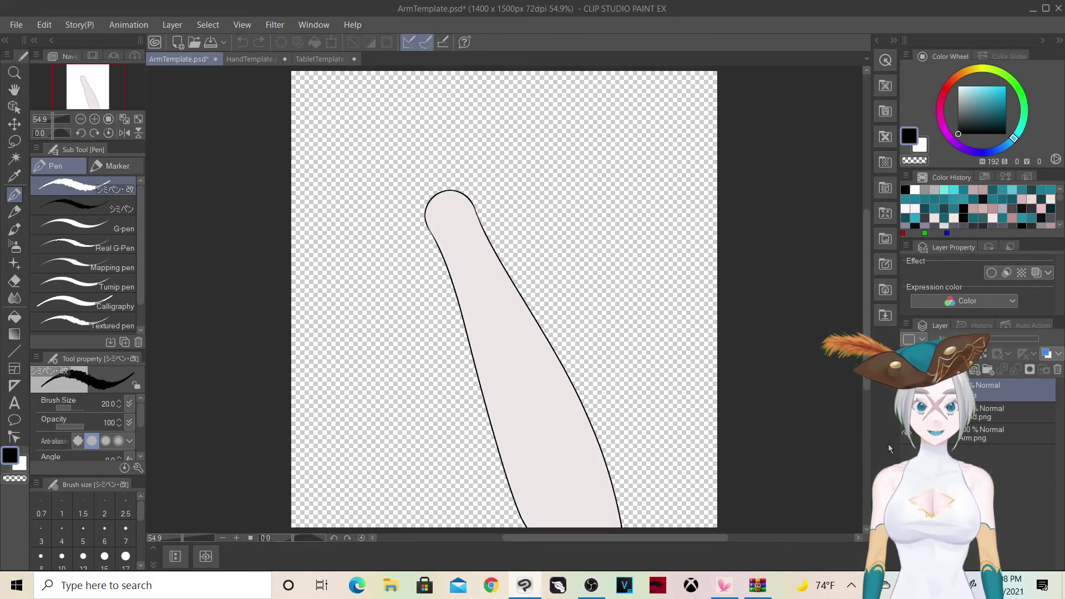
- Hide the Arm.png folder and show the Hand.png folder in ArmTemplate.psd to view only the hand holding the pen
left_click(908, 439)
left_click(908, 413)
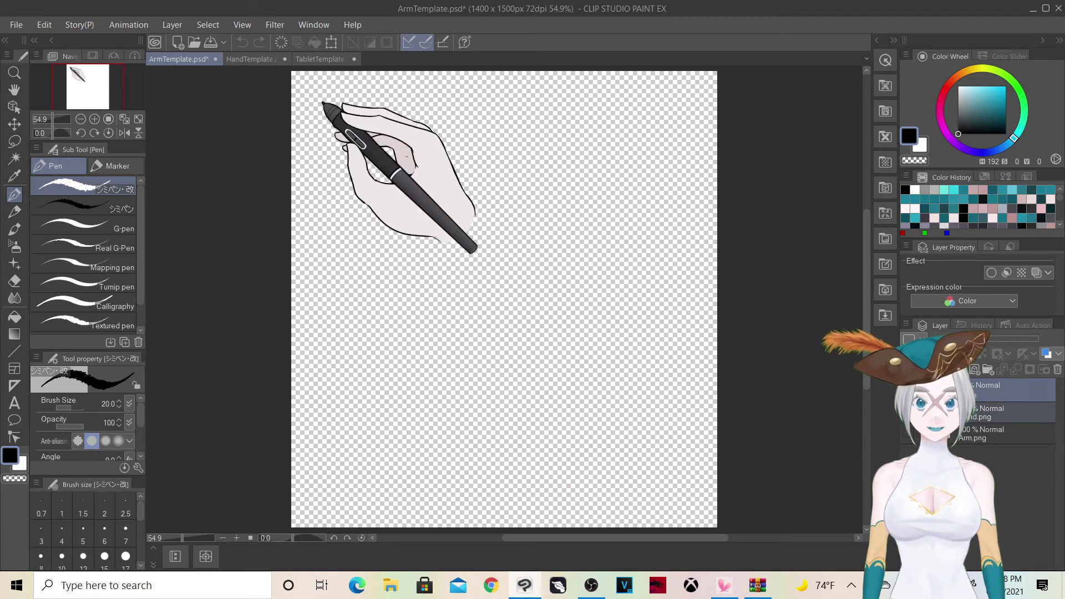
left_click(908, 413)
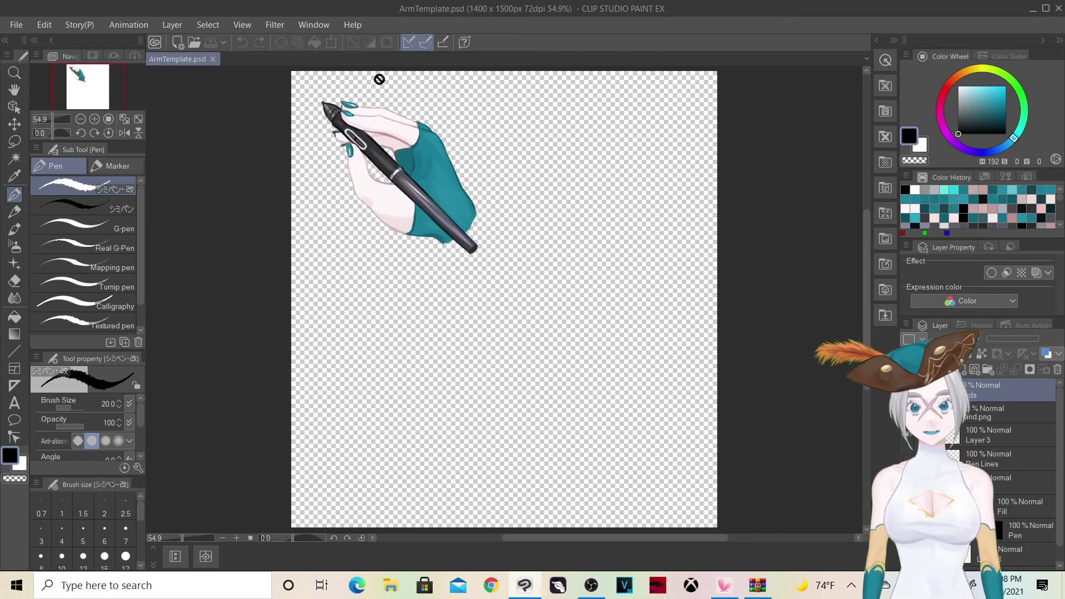
- Examine the custom-painted ArmTemplate.psd, viewing the gloved hand up close and switching layer visibility from the hand to the painted arm
scroll(378, 78, "up", 1)
scroll(309, 83, "up", 1)
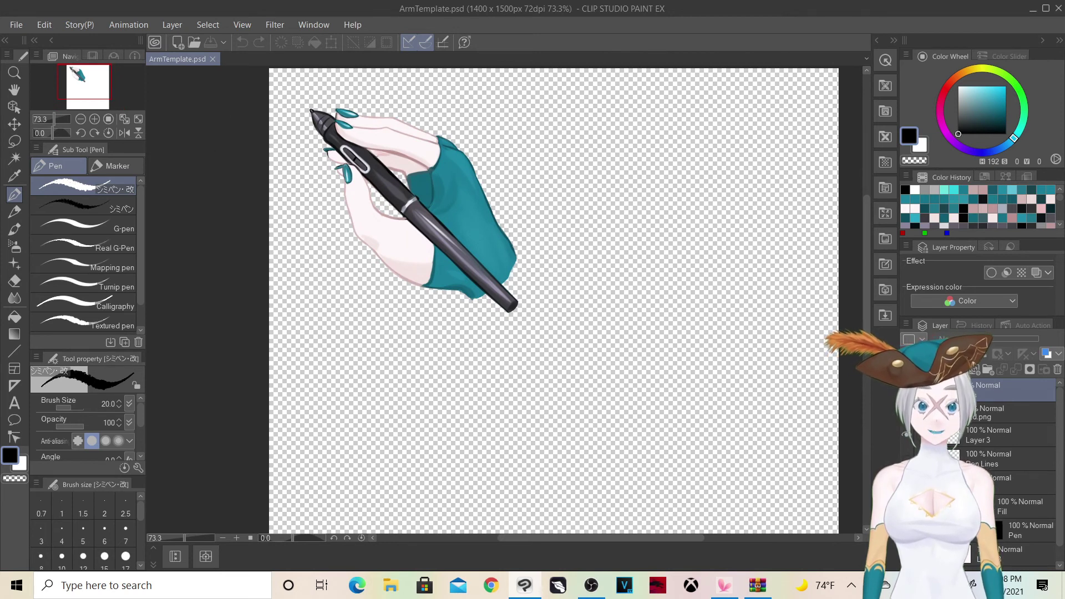
scroll(998, 472, "down", 1)
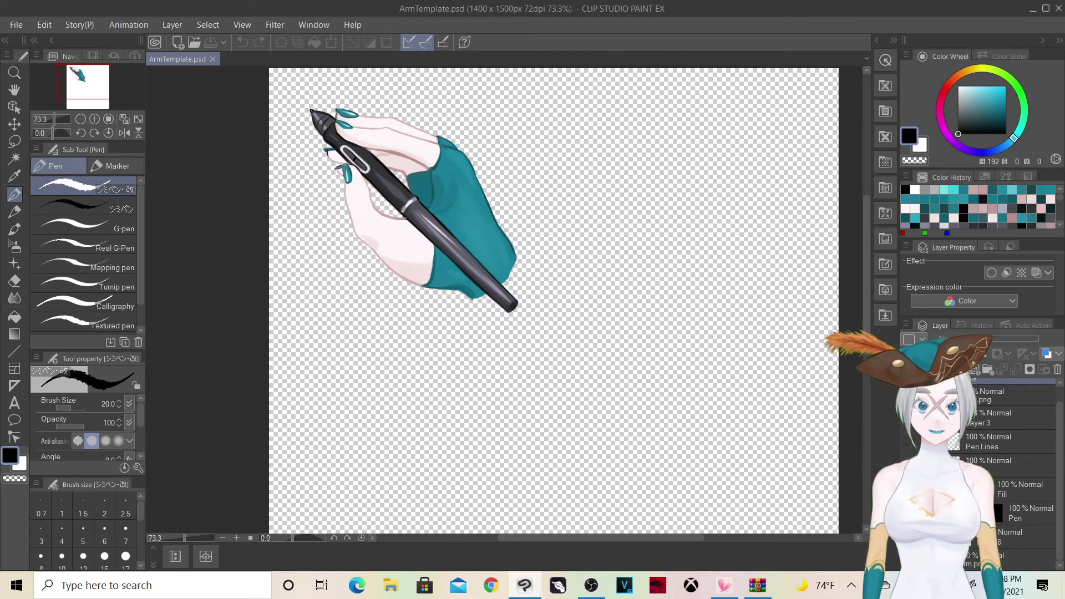
left_click(908, 455)
scroll(907, 455, "up", 1)
left_click(908, 413)
scroll(708, 325, "down", 4)
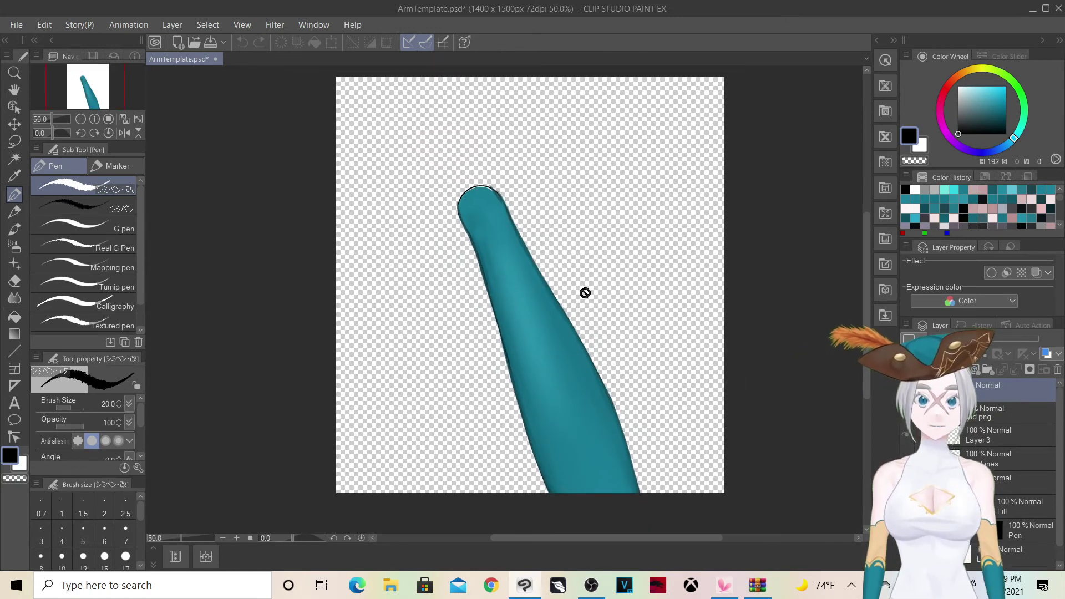
- Close Clip Studio Paint and the TabletTemplates.zip archive window to return to the desktop
left_click(1058, 14)
left_click(553, 227)
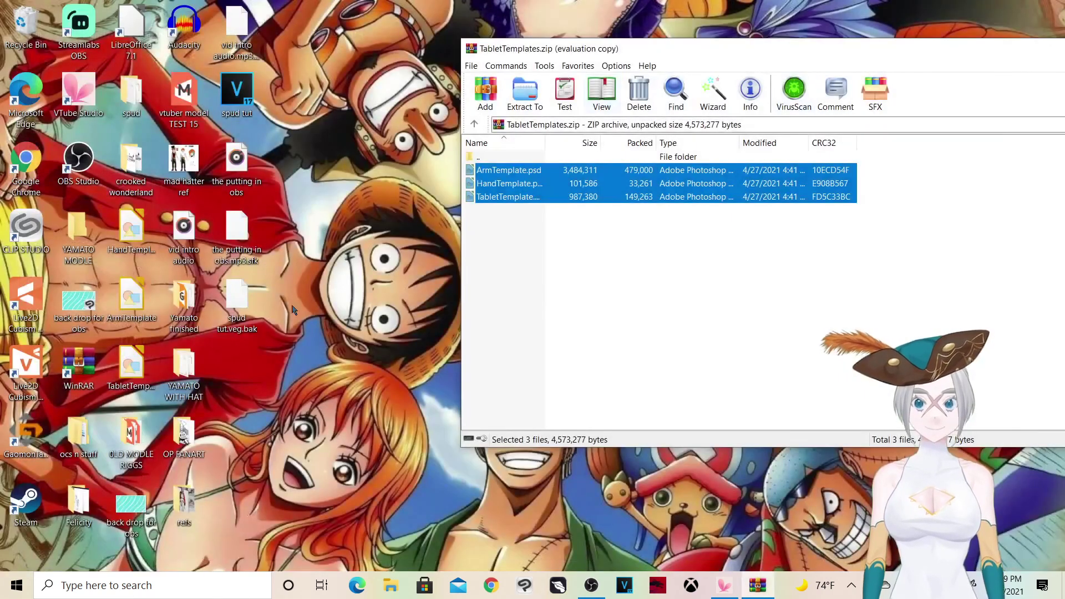
left_click_drag(968, 43, 734, 37)
left_click(1007, 42)
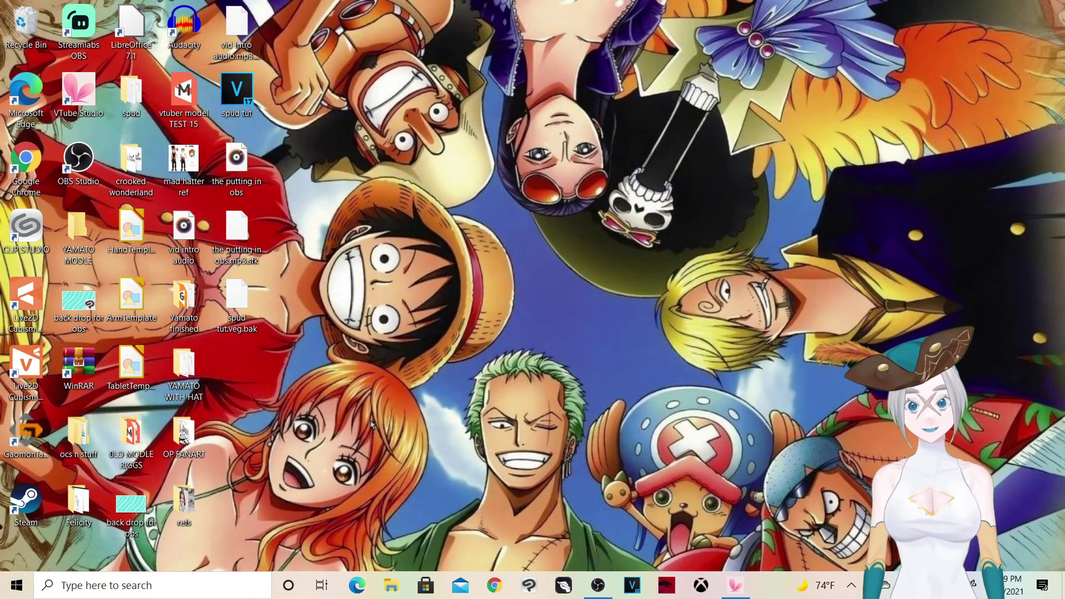
- Open the Override folder inside the spud folder and select the Hand image among the custom artwork files
double_click(122, 99)
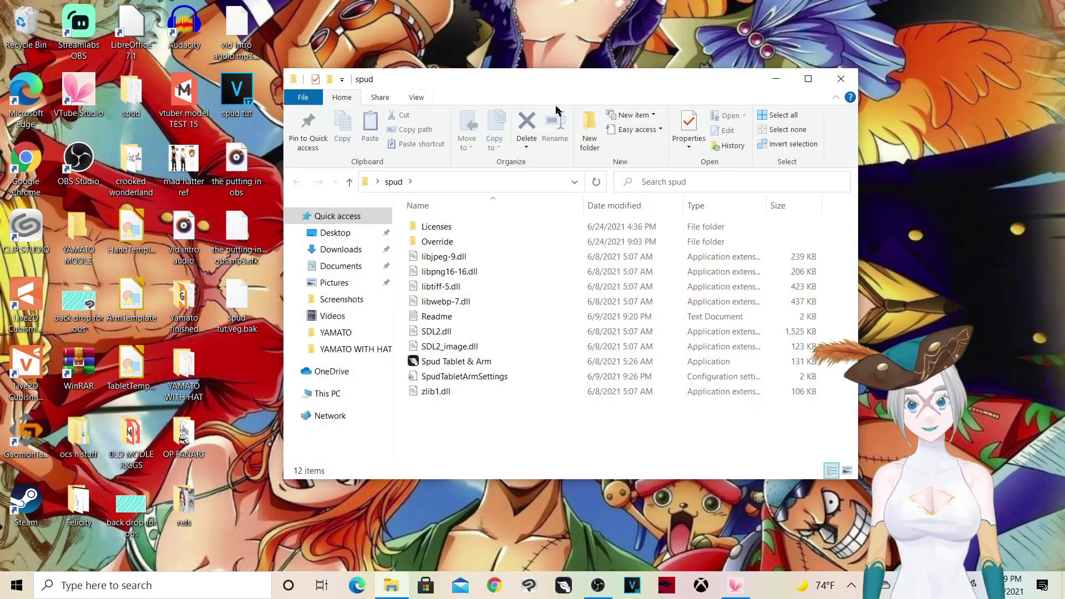
double_click(473, 244)
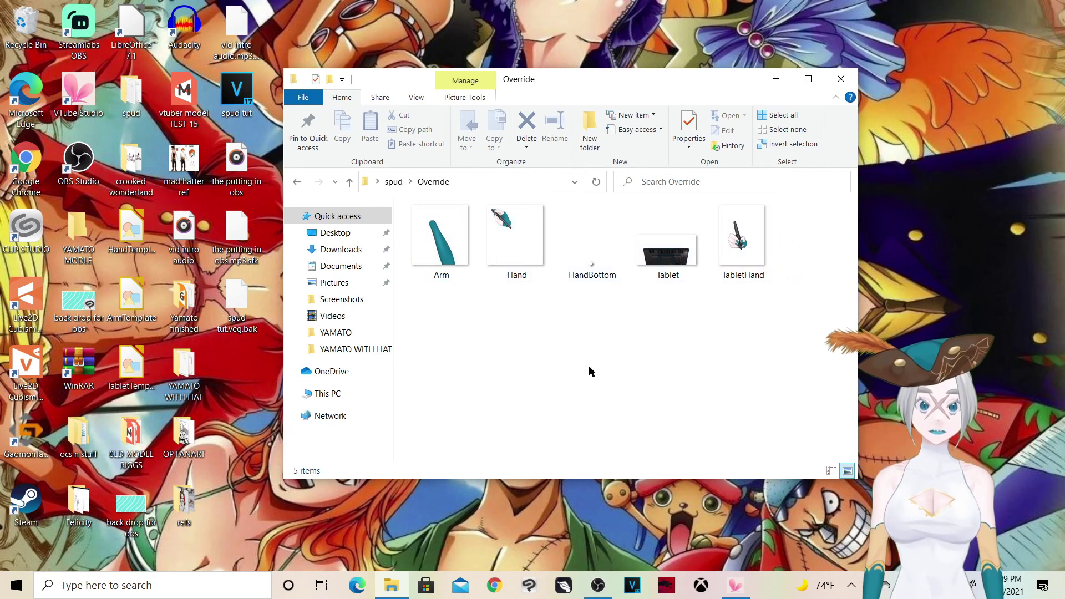
left_click(513, 246)
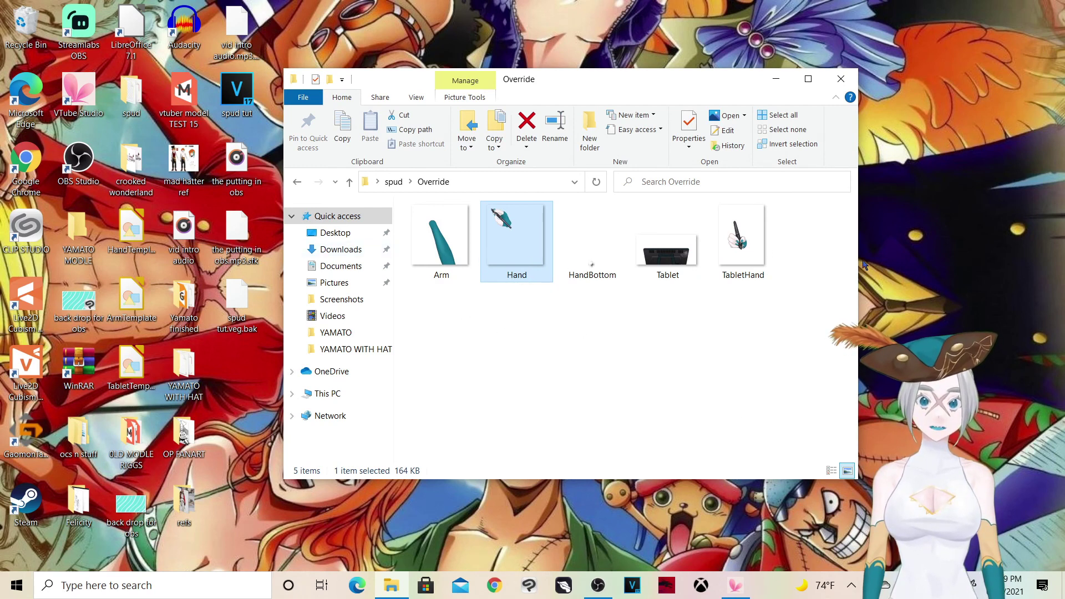
- Launch Spud Tablet to check the tablet artwork, and close both its window and the Override folder
left_click(563, 591)
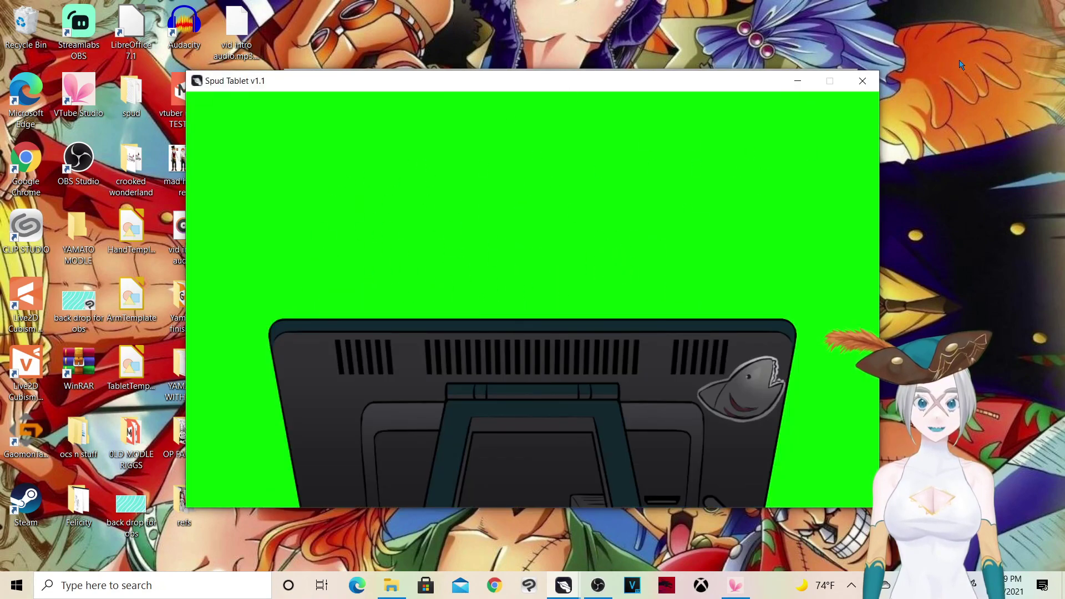
left_click(860, 83)
left_click(847, 81)
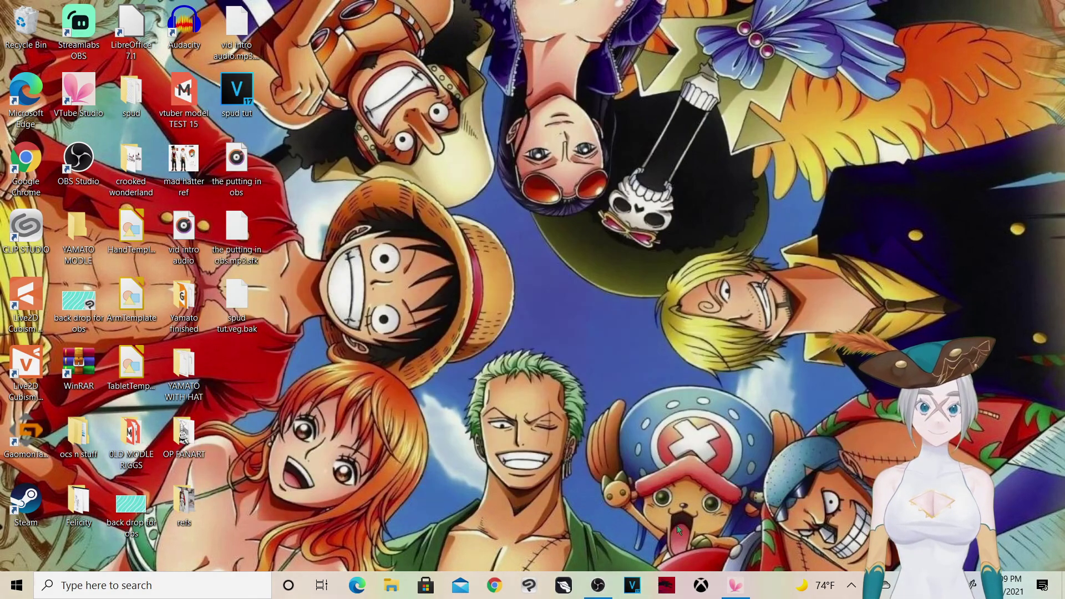